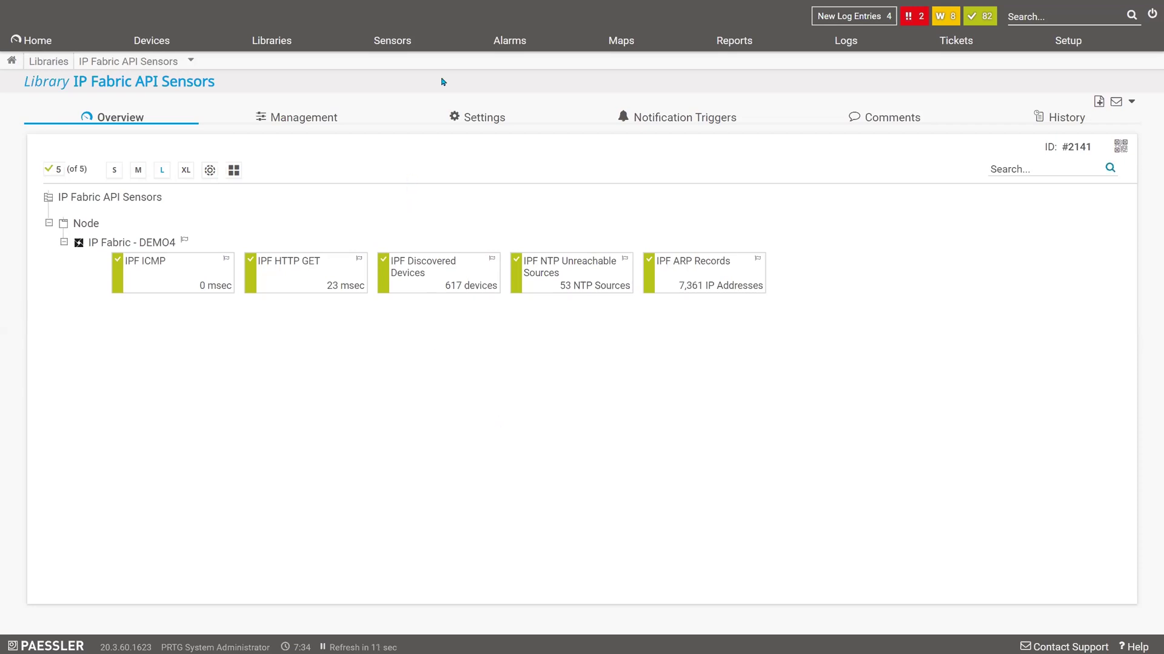
Start a new sensor on the IP Fabric - DEMO4 device, found by searching the tree for 'demo4'.
mouse_move(408, 42)
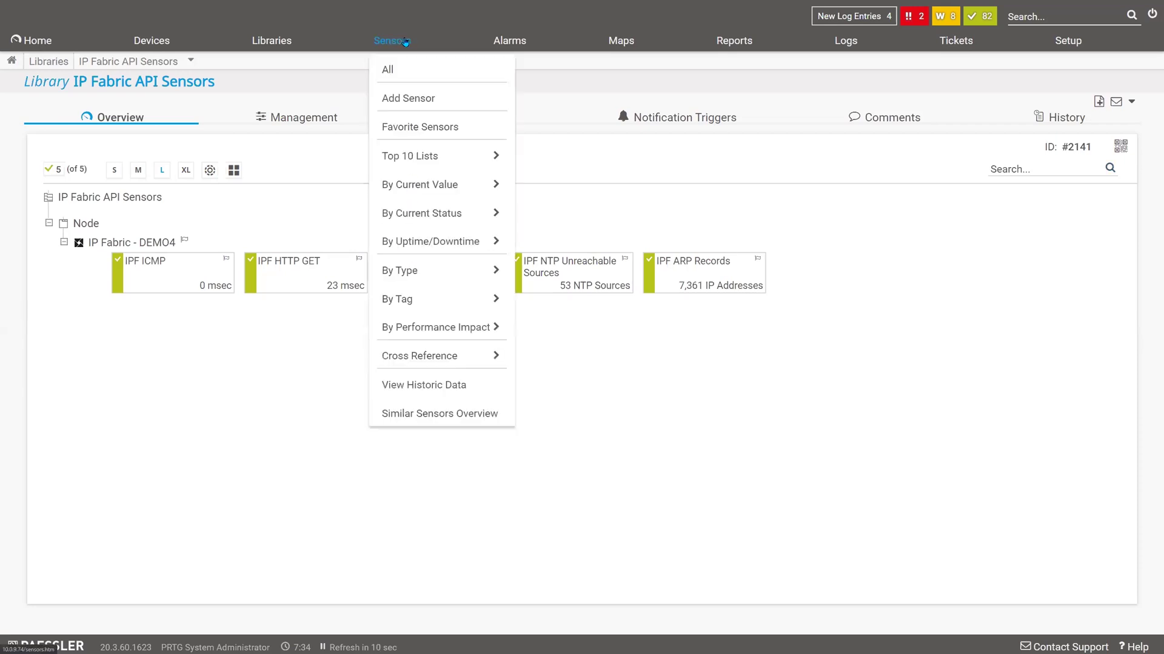
left_click(405, 99)
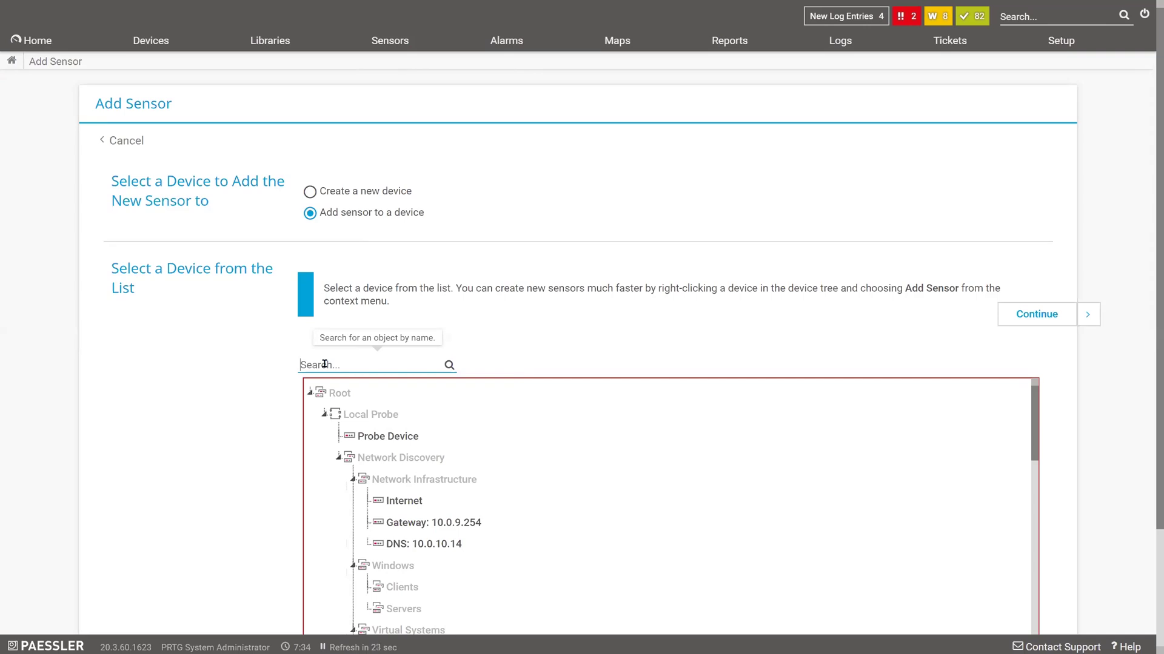
left_click(324, 364)
type("demo4")
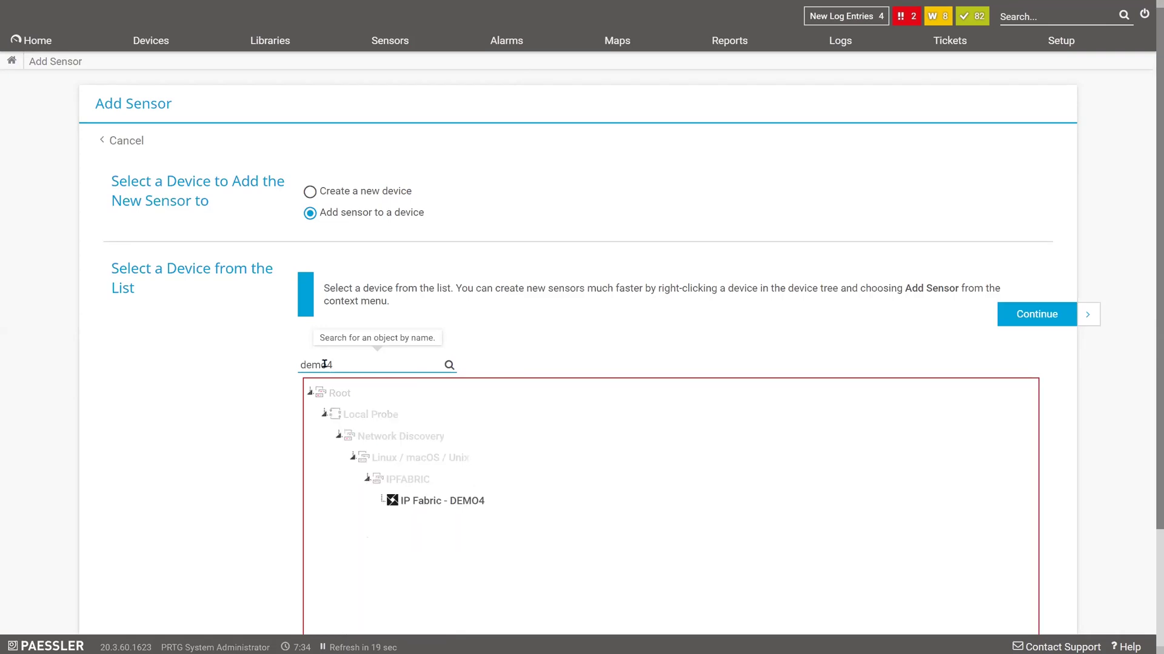
left_click(432, 501)
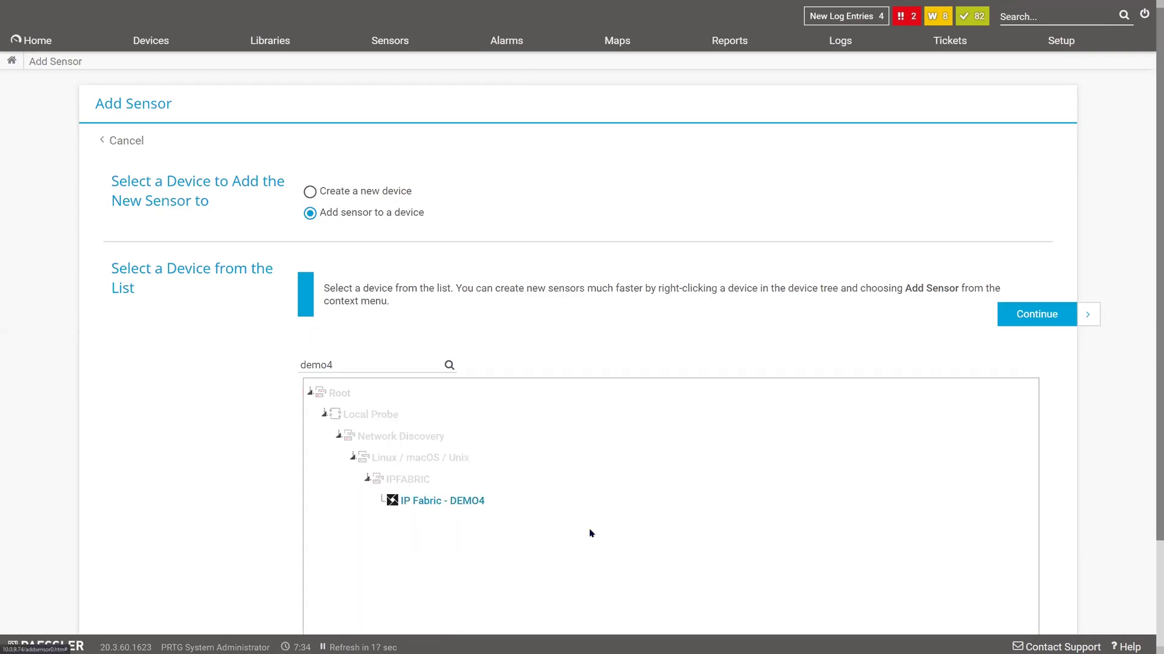
left_click(1018, 318)
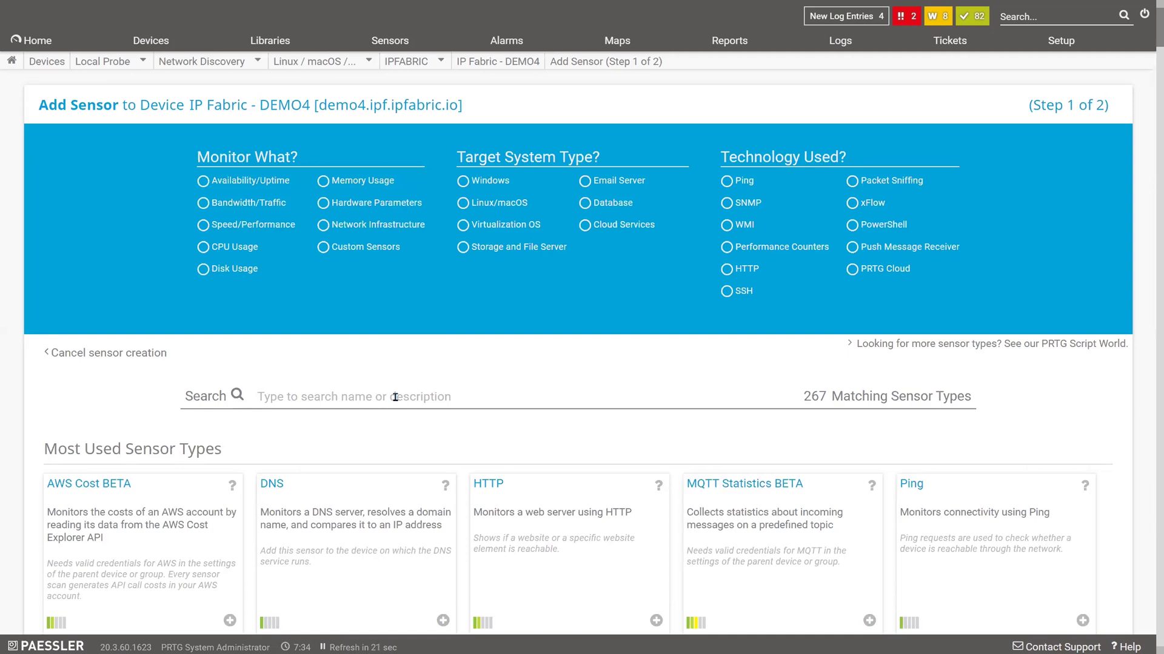
Search sensor types for 'rest', choose REST Custom, and look over its settings form.
type("rest")
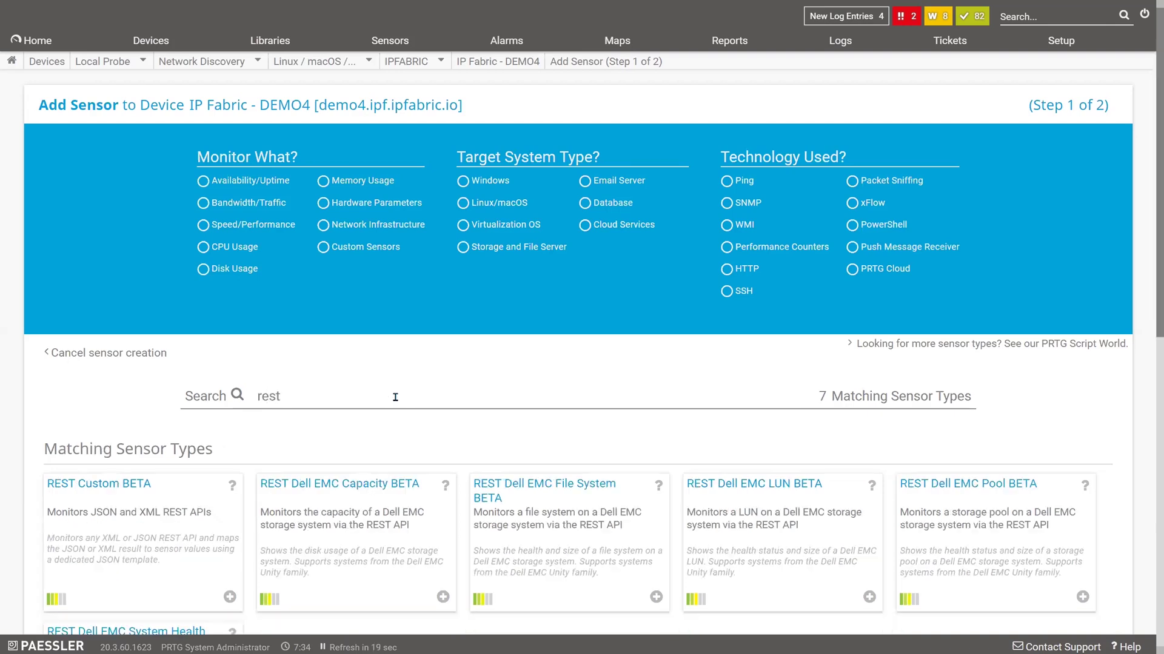
left_click(129, 488)
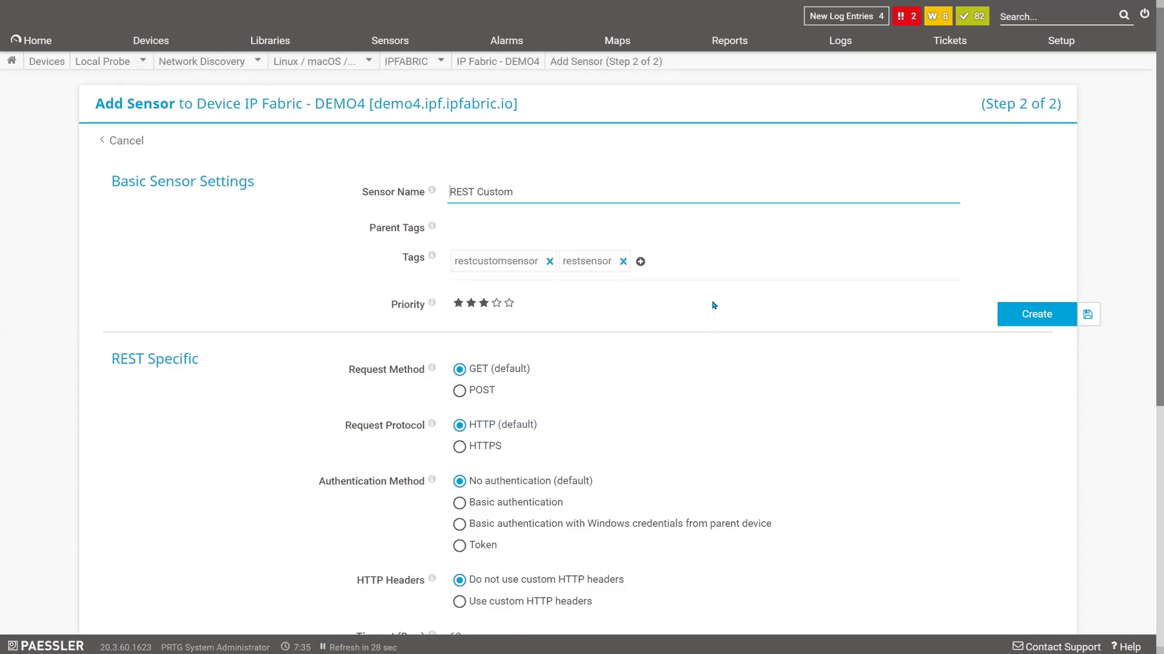
scroll(703, 345, "down", 2)
scroll(698, 309, "up", 2)
scroll(684, 335, "down", 8)
scroll(684, 337, "down", 1)
scroll(682, 342, "up", 5)
scroll(683, 345, "up", 2)
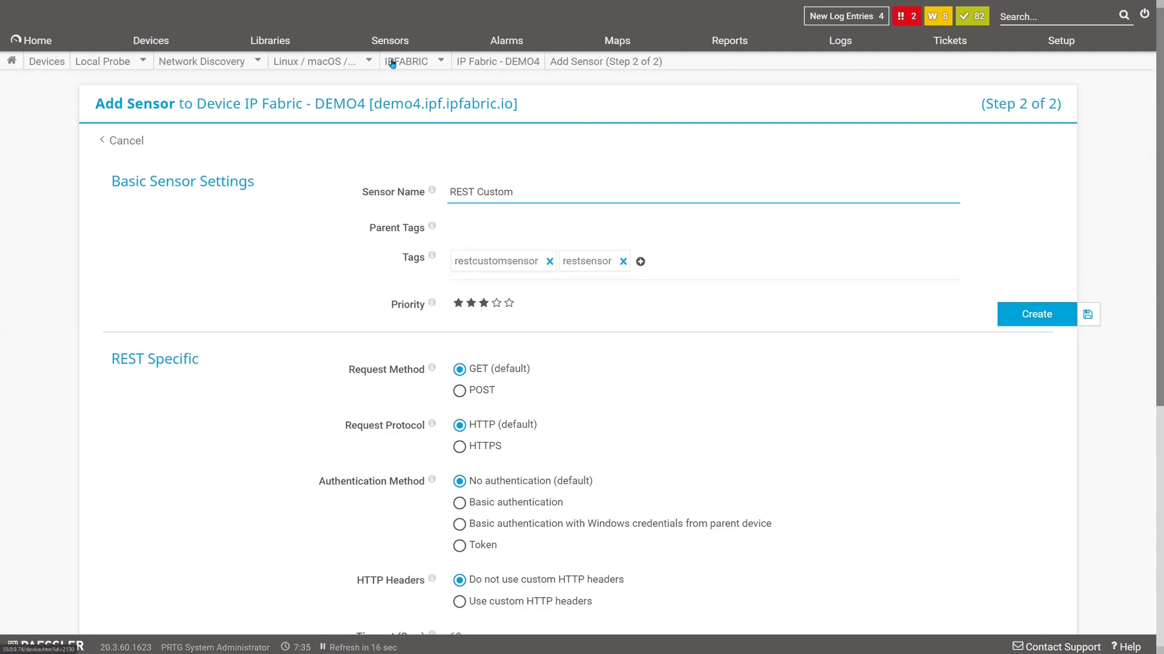
Open the IPF Discovered Devices sensor from the IP Fabric API Sensors library.
left_click(284, 43)
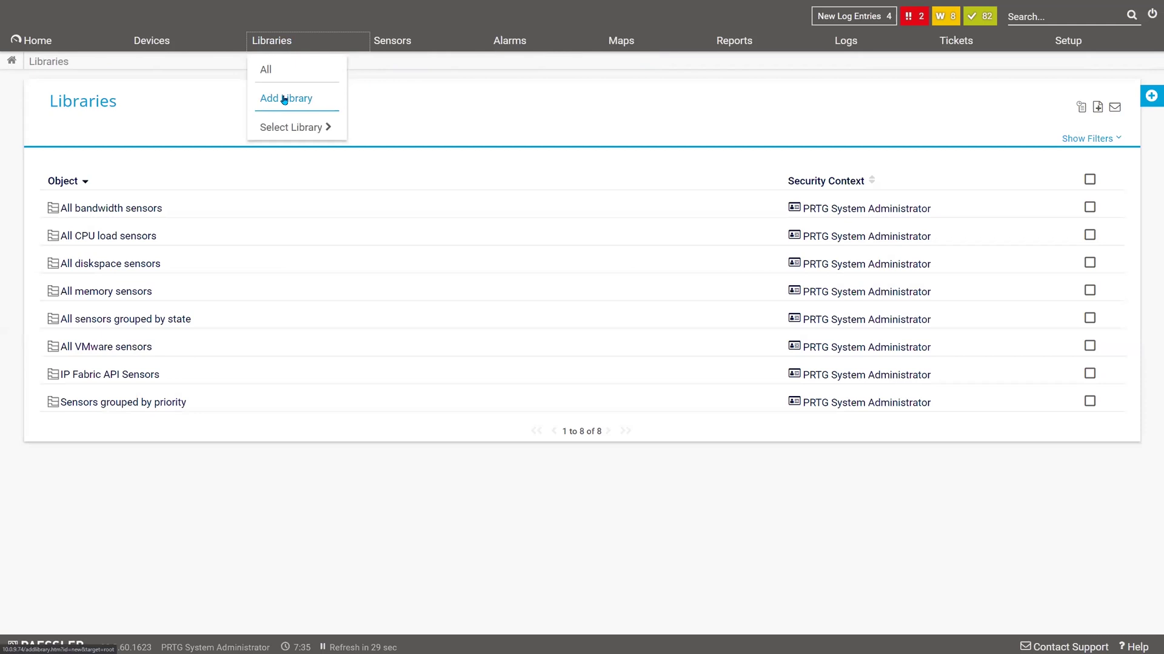
left_click(141, 375)
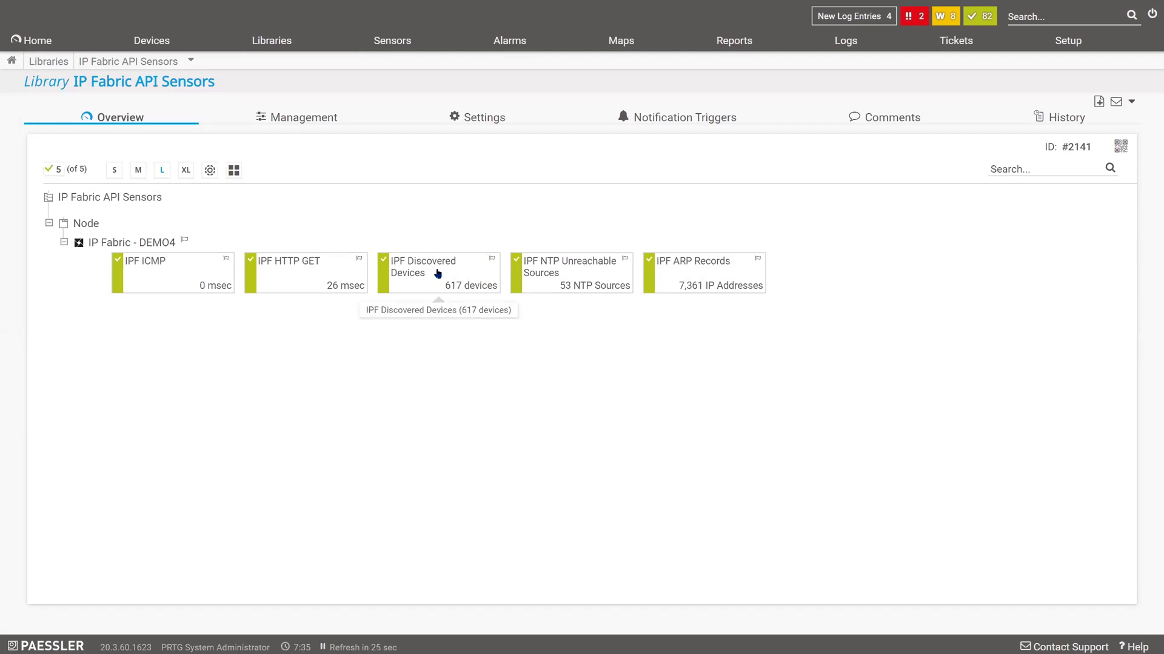
left_click(438, 274)
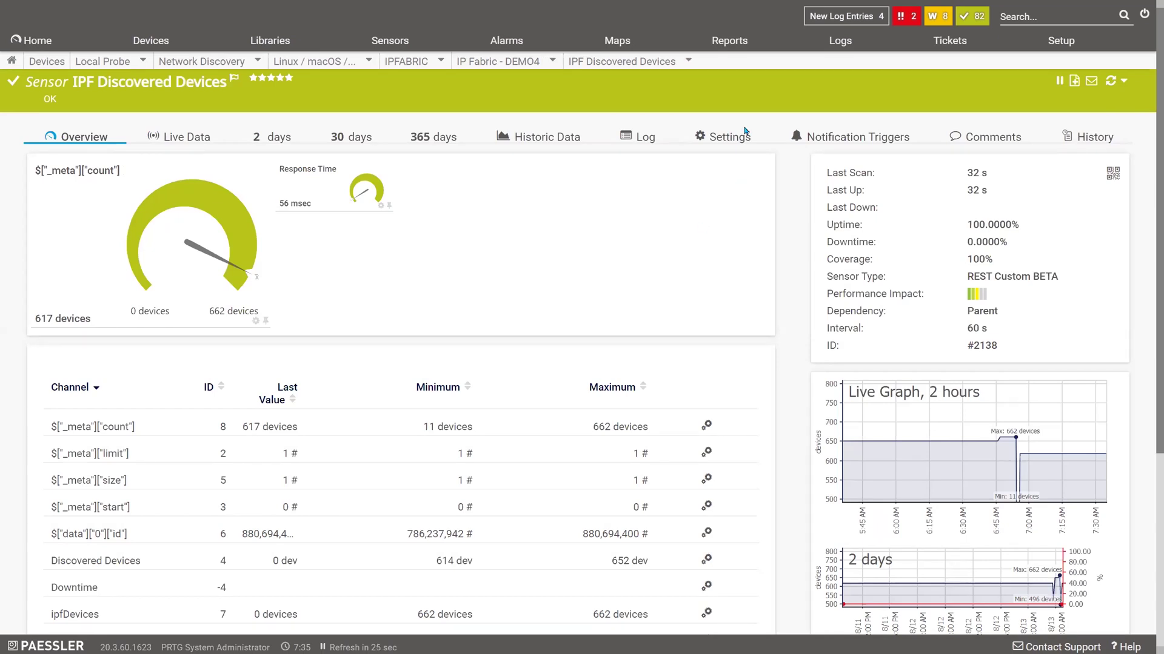
On the sensor's Settings, enlarge the Postdata box so its full JSON request body shows.
left_click(725, 139)
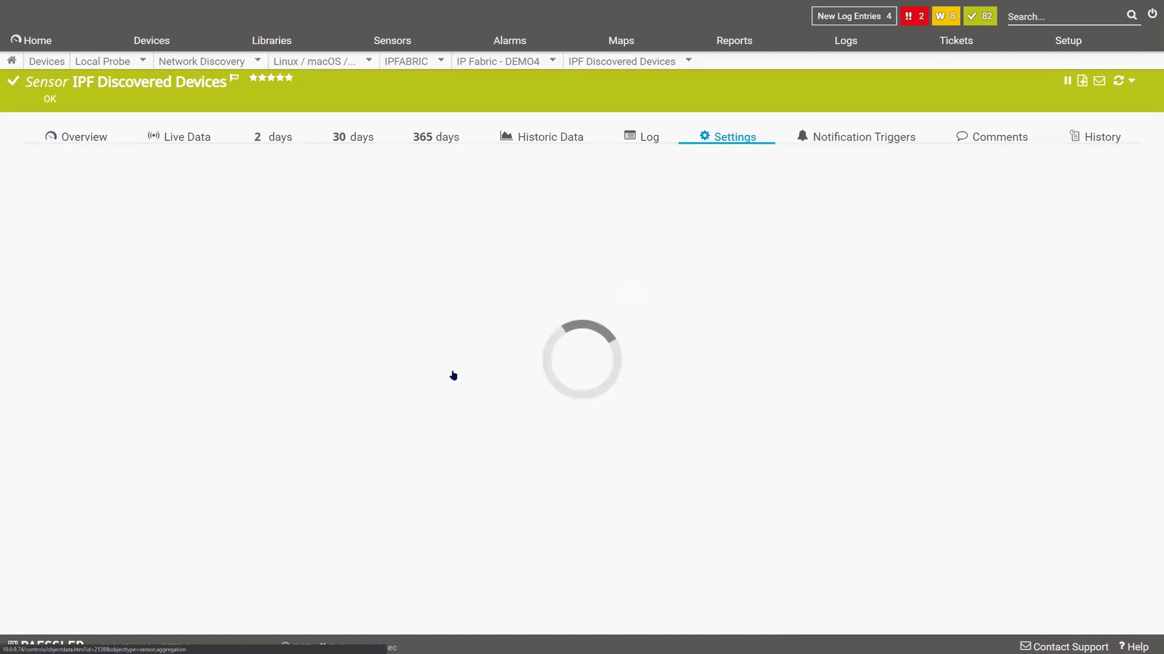
scroll(242, 404, "down", 2)
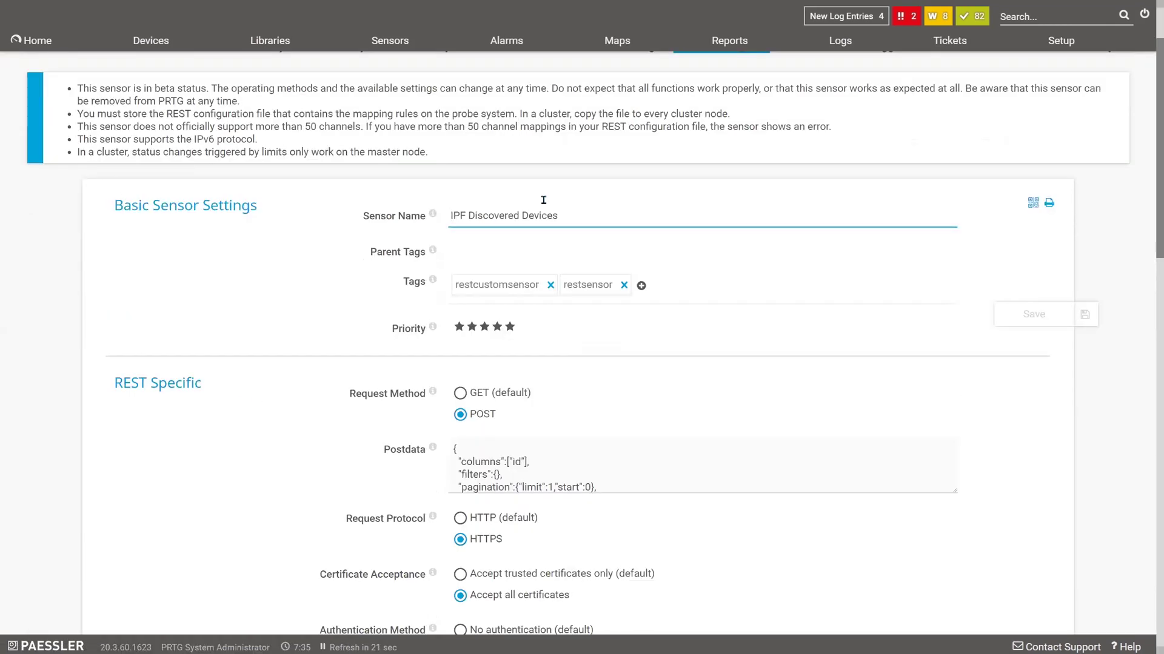
left_click_drag(557, 216, 446, 215)
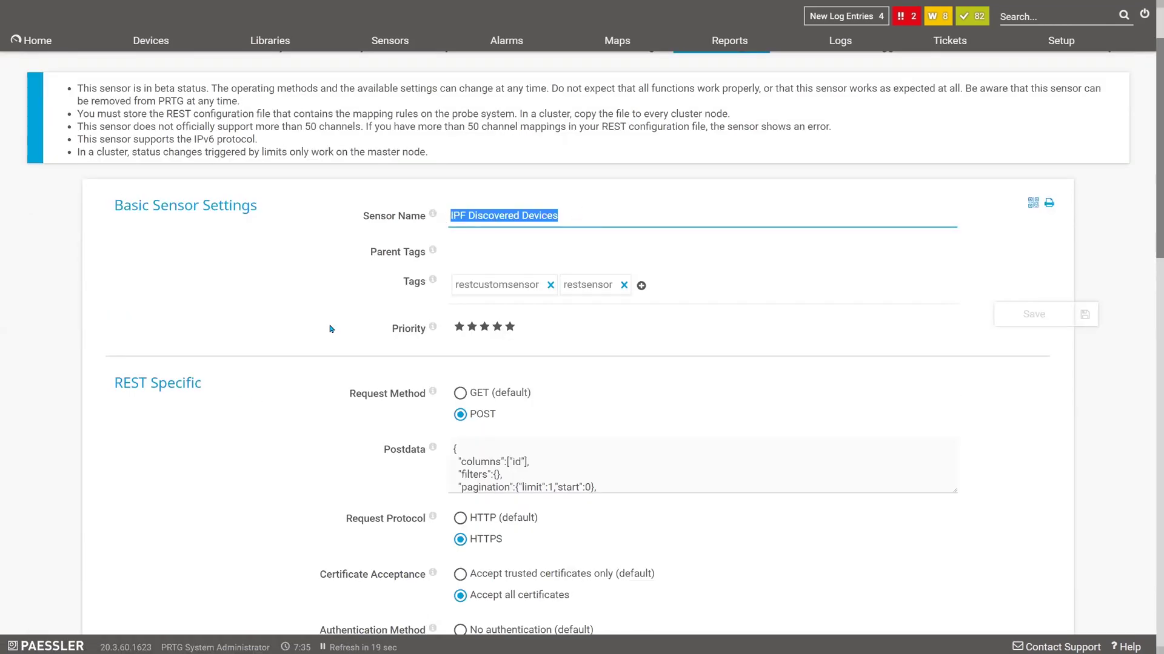
scroll(332, 329, "down", 2)
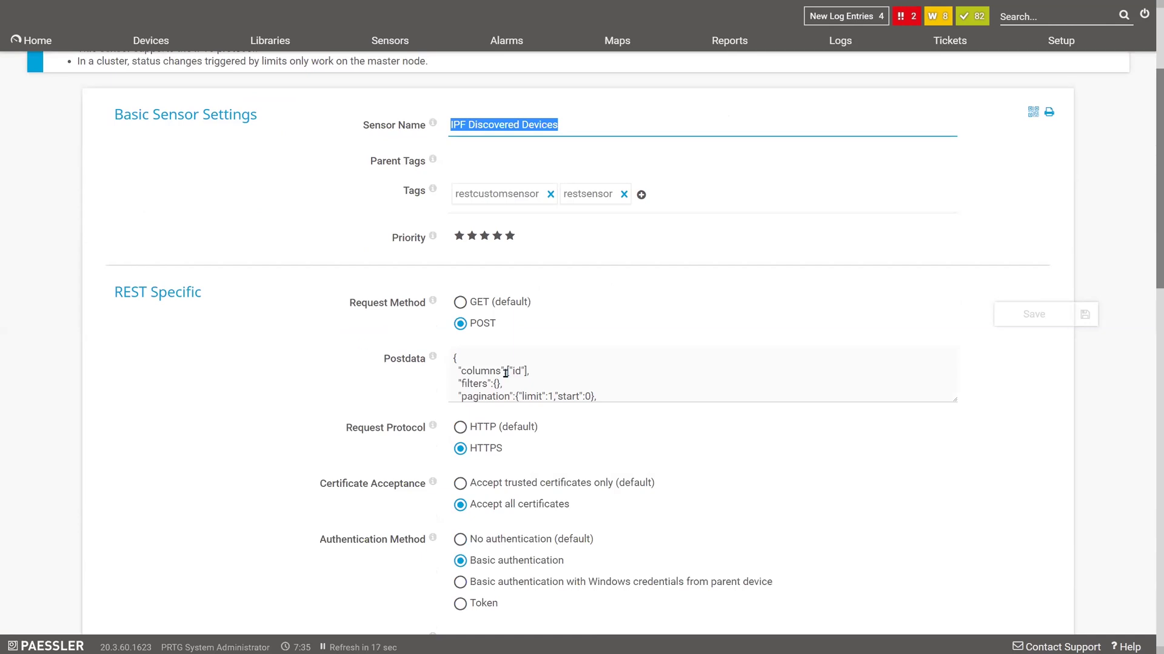
scroll(612, 300, "down", 2)
left_click(562, 278)
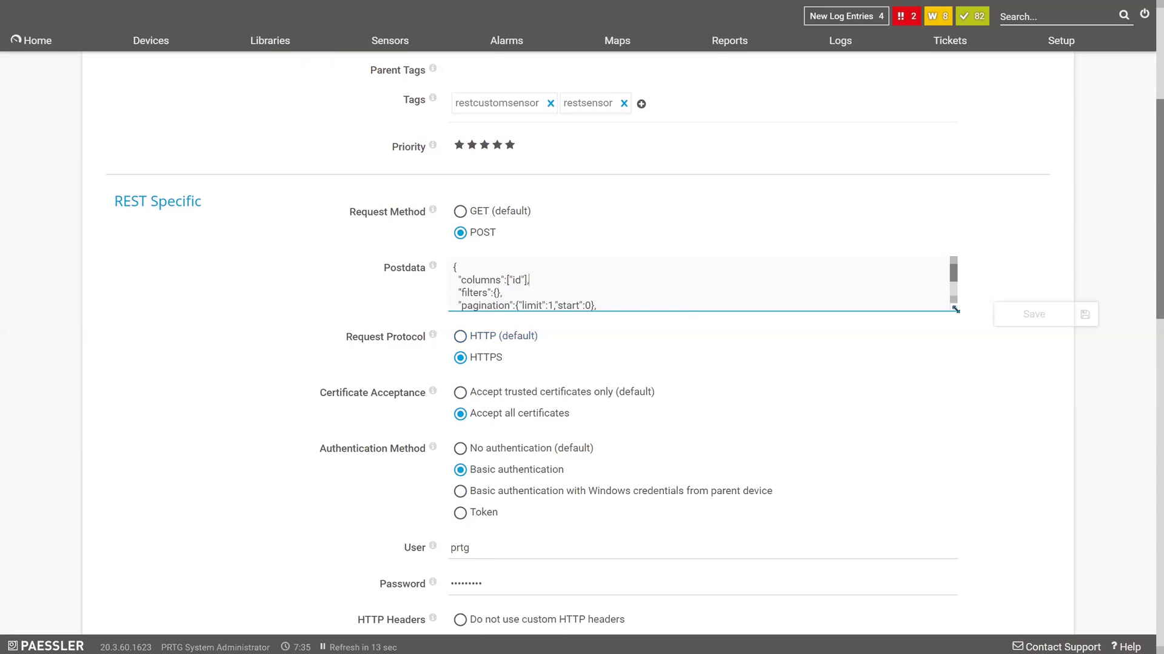
left_click_drag(956, 310, 955, 375)
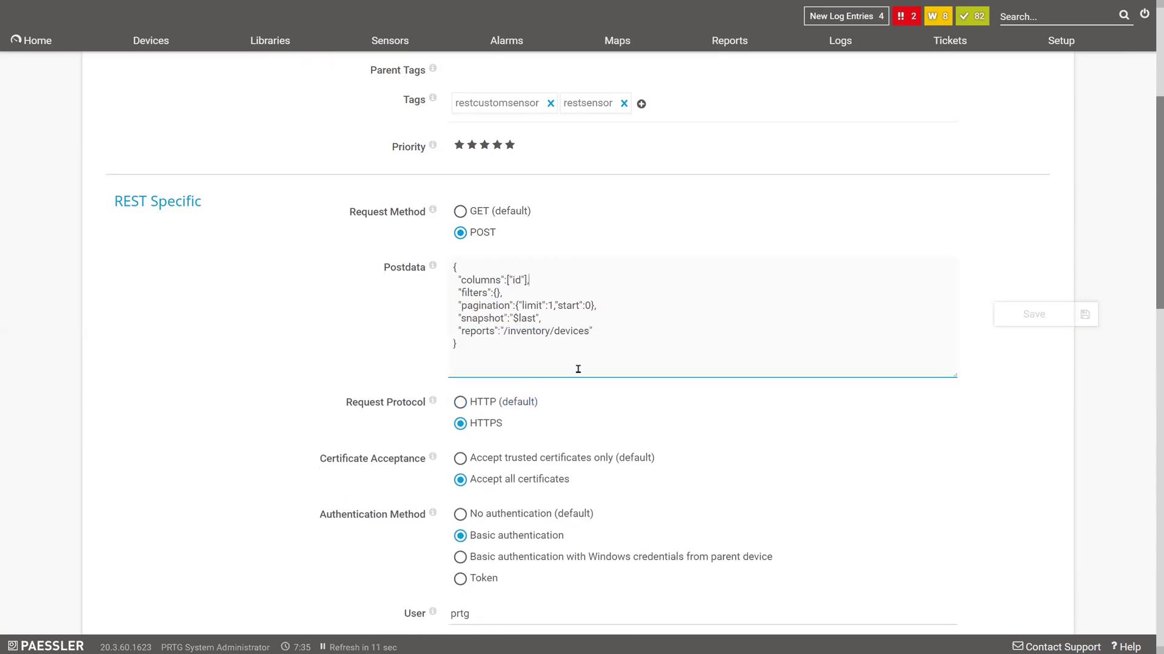
key("ctrl+a")
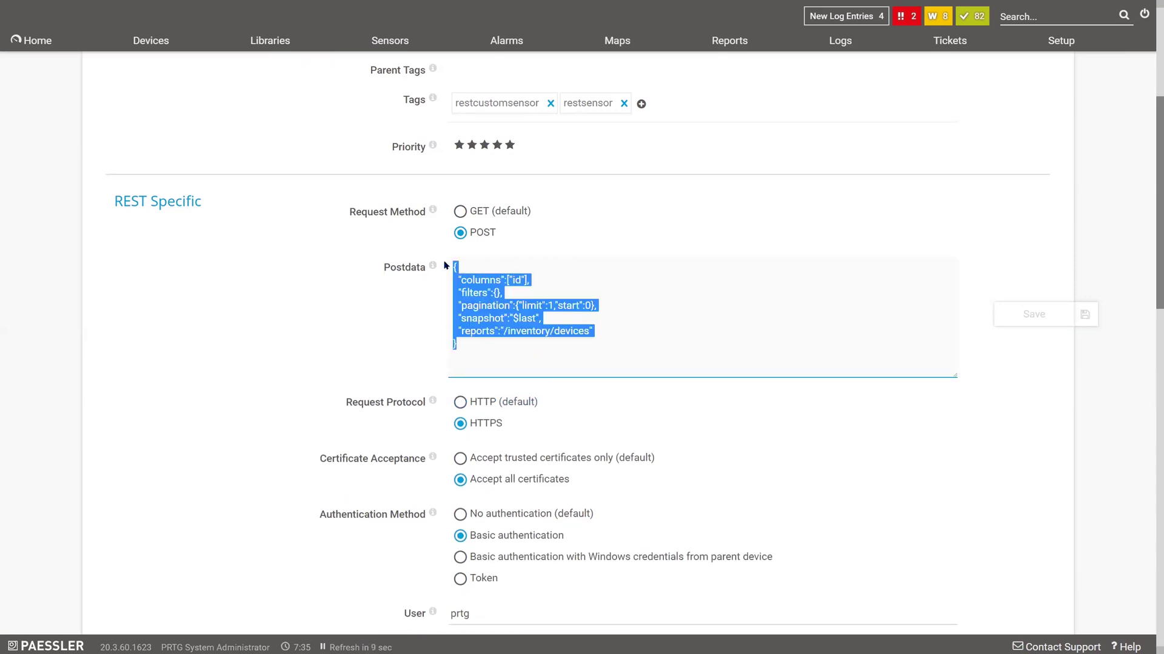
scroll(242, 340, "down", 1)
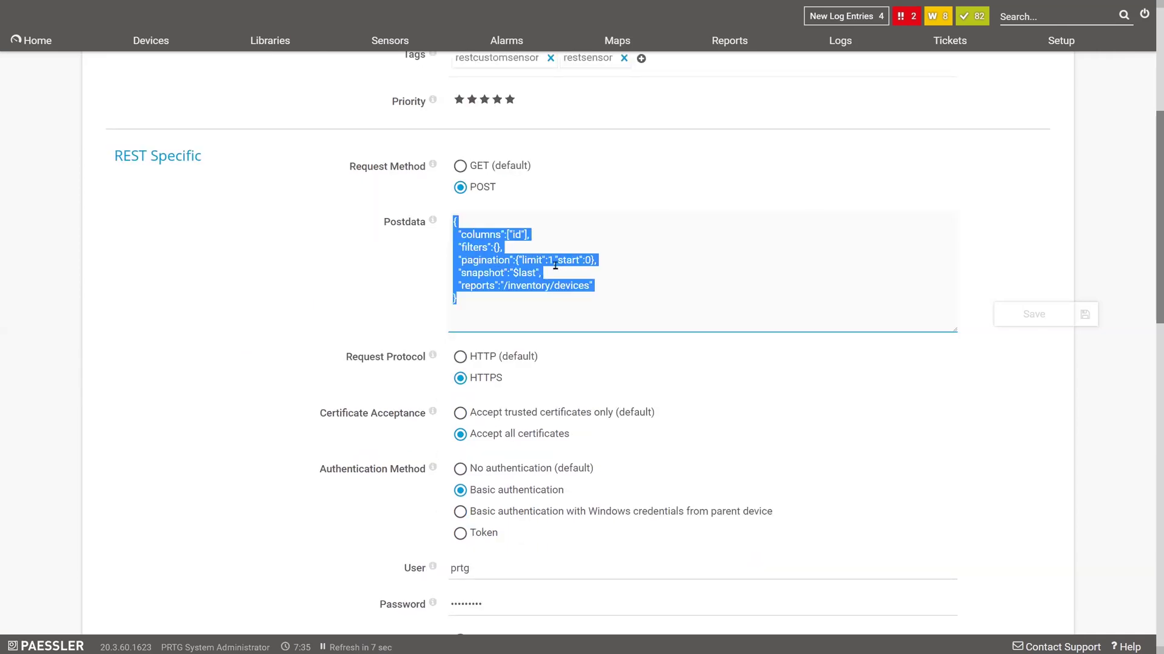
left_click(555, 265)
Highlight the authentication user, Content-Type:application/json header, REST Query path and sensor name.
scroll(630, 437, "down", 1)
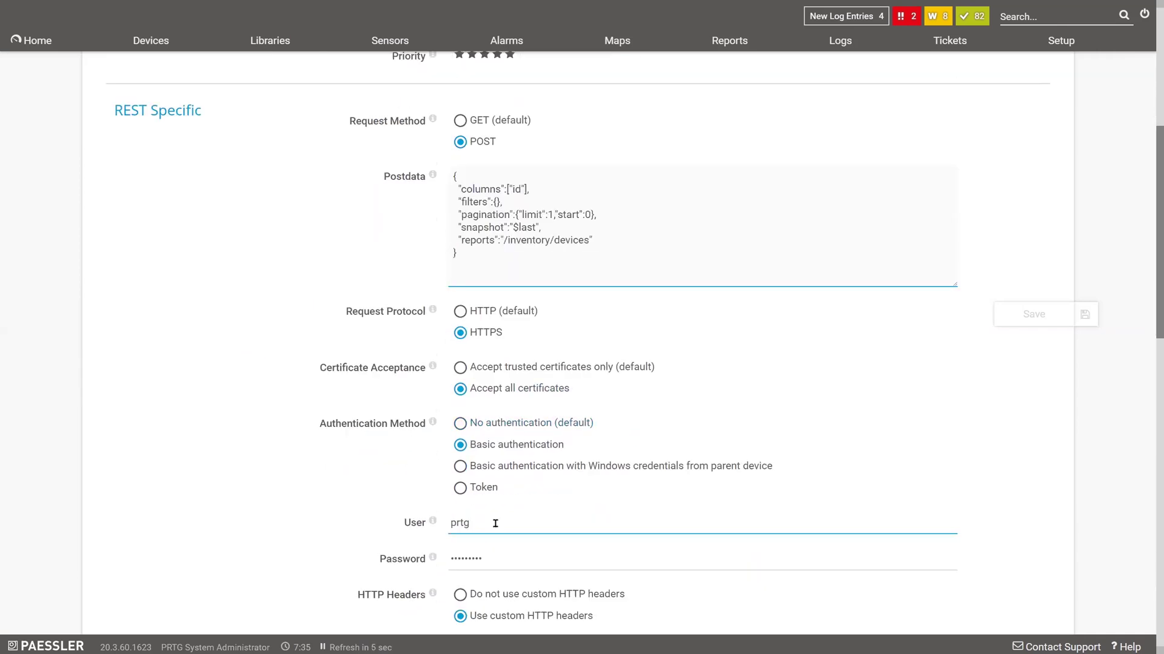
double_click(495, 523)
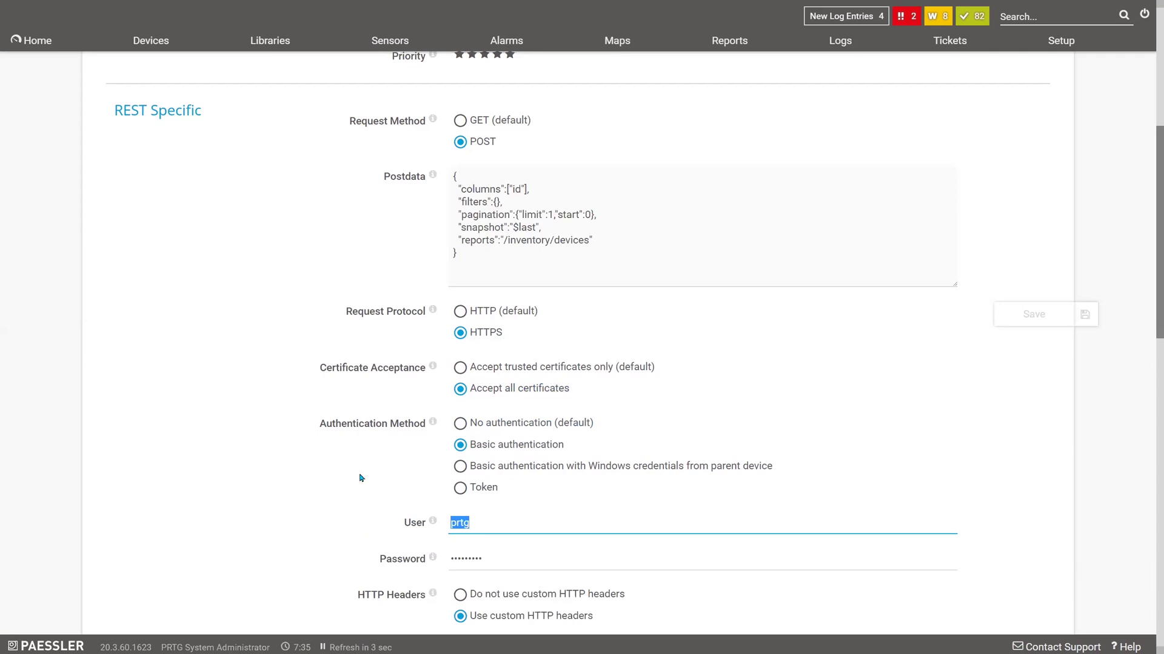
scroll(300, 406, "down", 3)
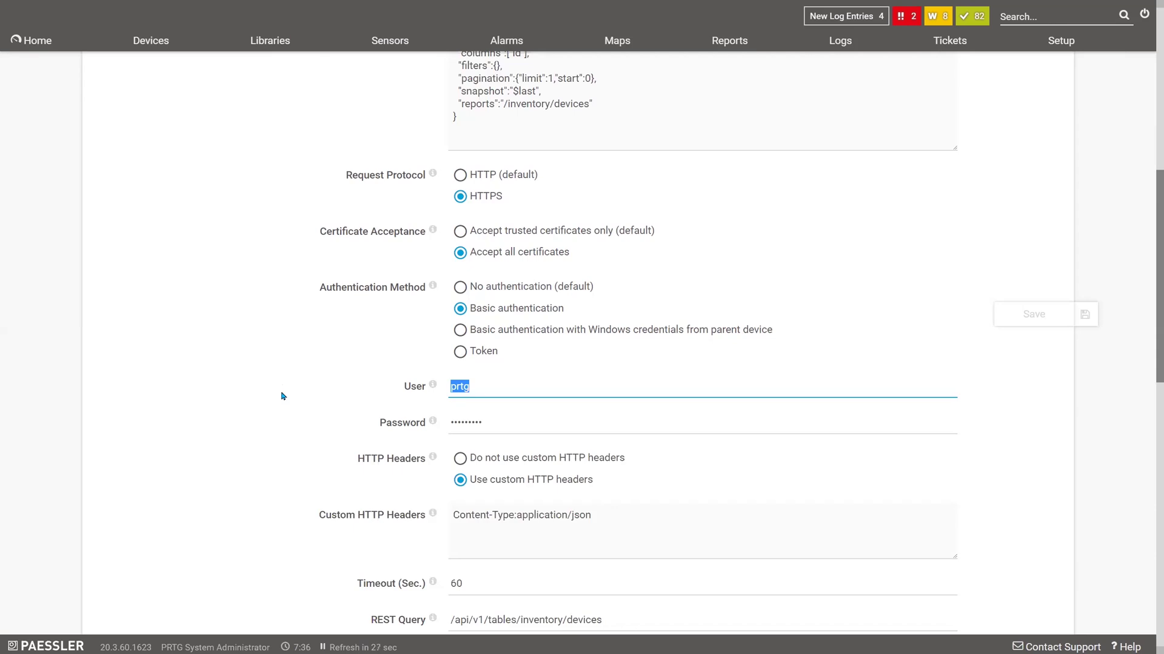
scroll(282, 394, "down", 2)
left_click_drag(615, 423, 414, 418)
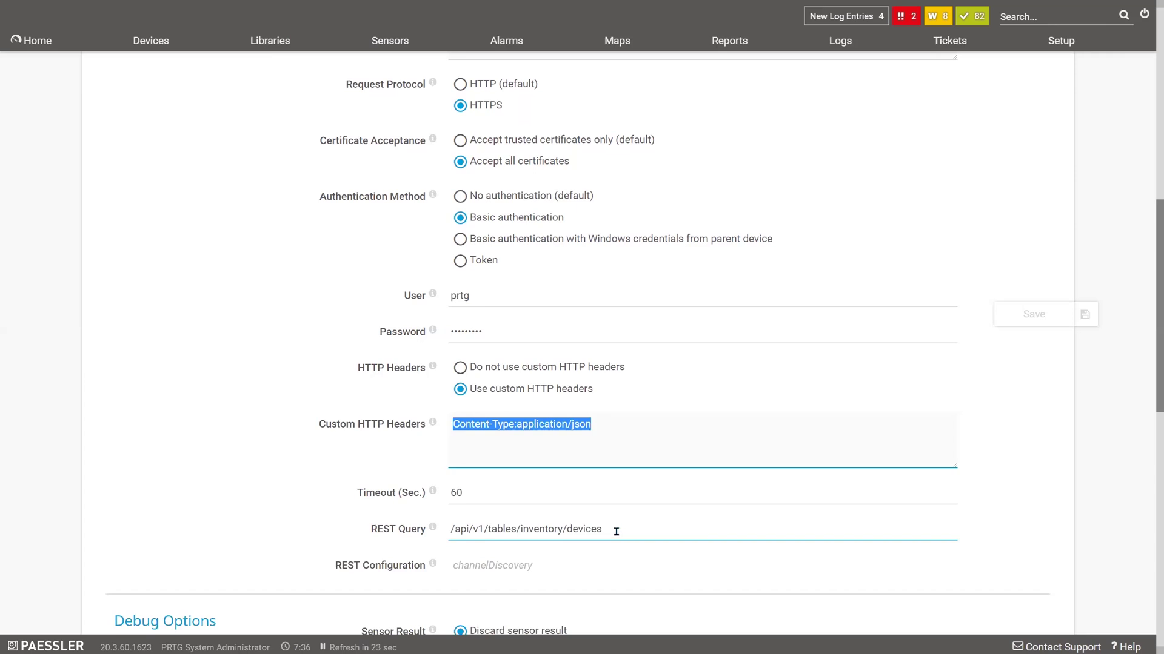
left_click_drag(596, 529, 447, 534)
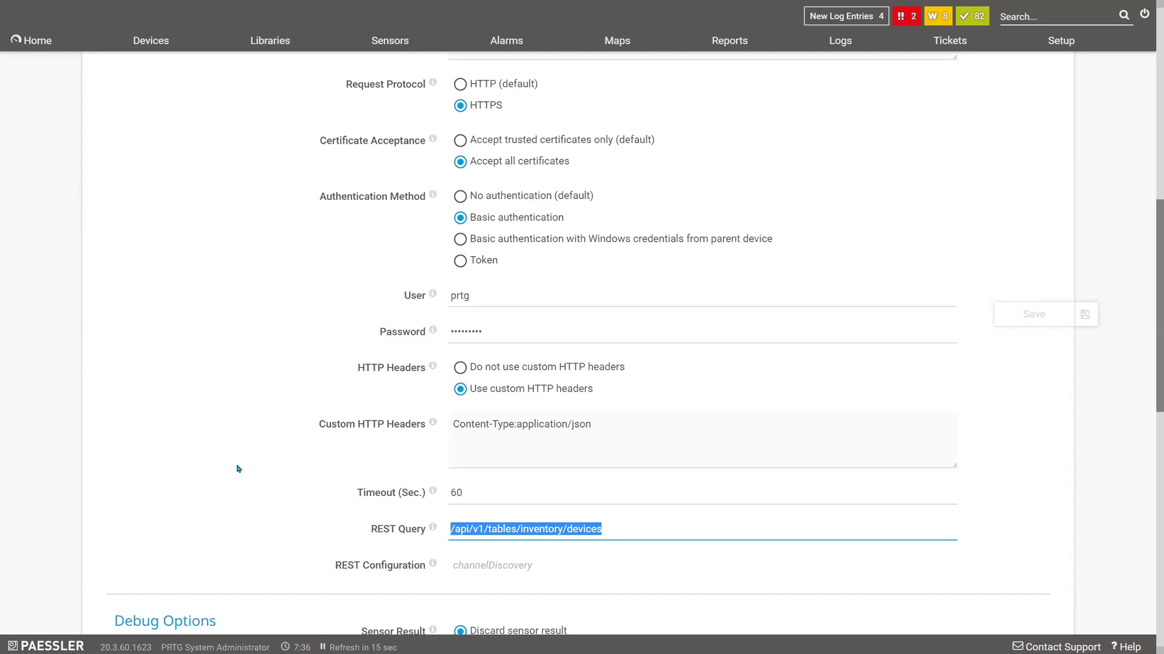
scroll(236, 466, "up", 4)
scroll(238, 463, "up", 4)
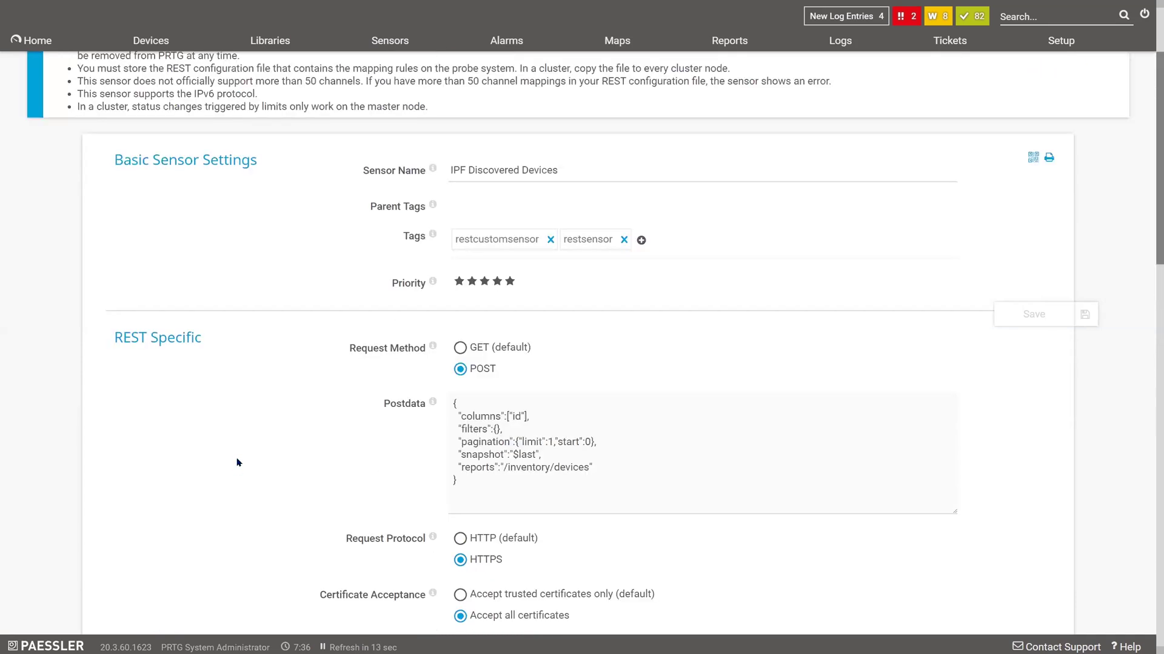
left_click_drag(575, 168, 449, 170)
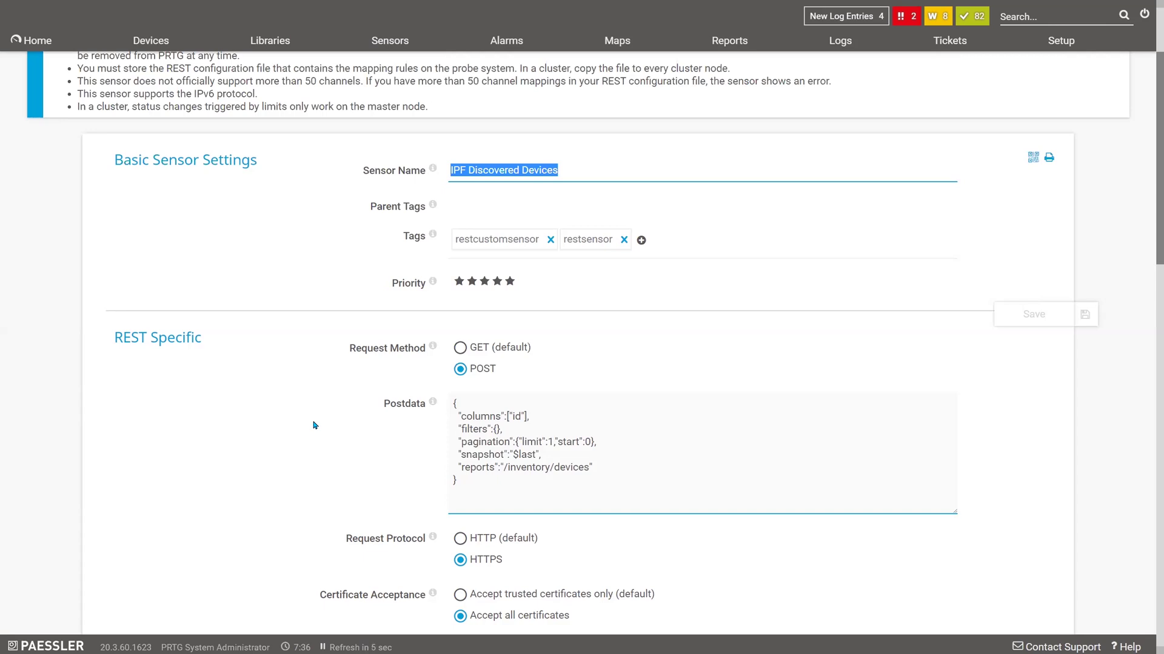
key("ctrl+Tab")
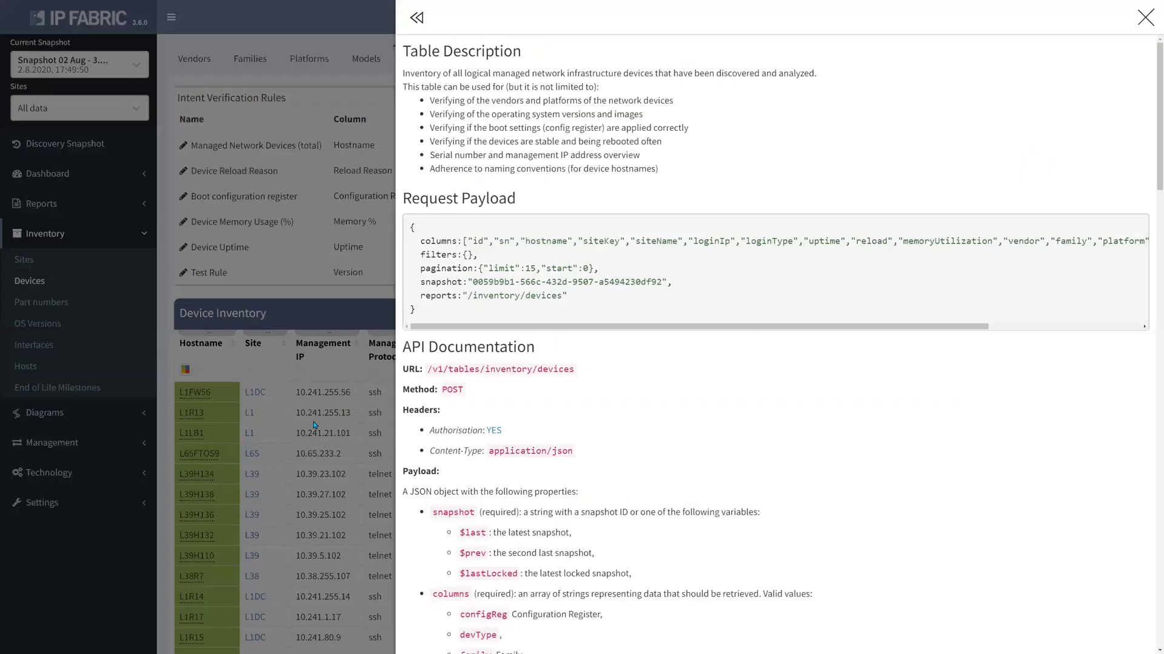
Close the table description and note the Device Inventory total of 617 items.
left_click(1145, 17)
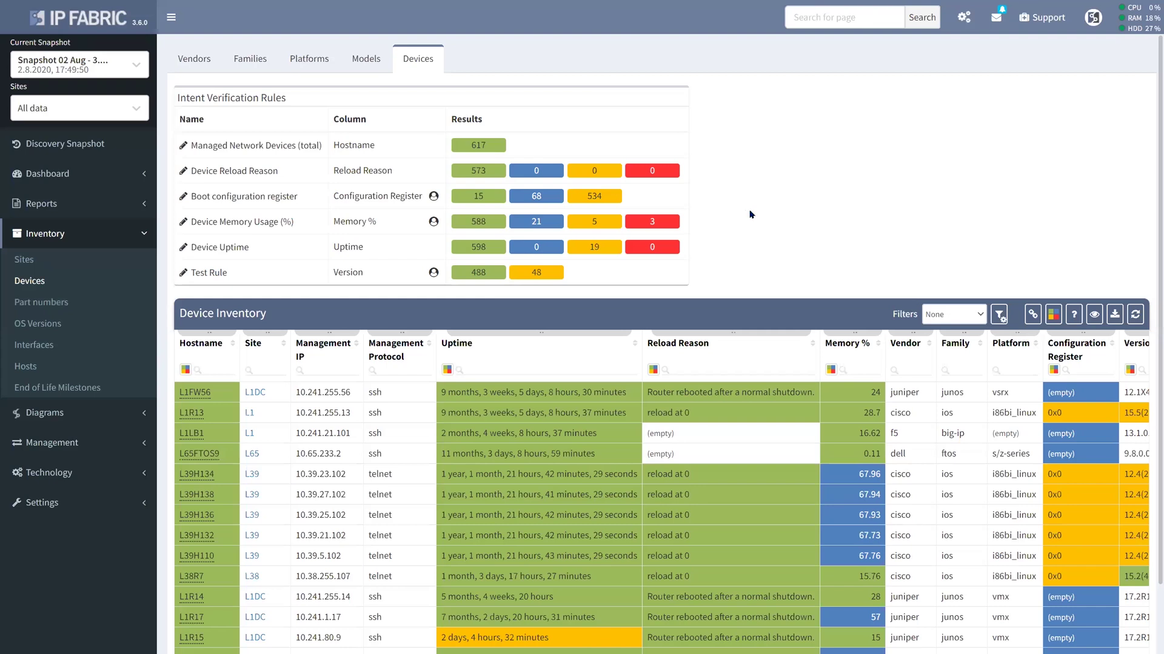
scroll(714, 198, "down", 1)
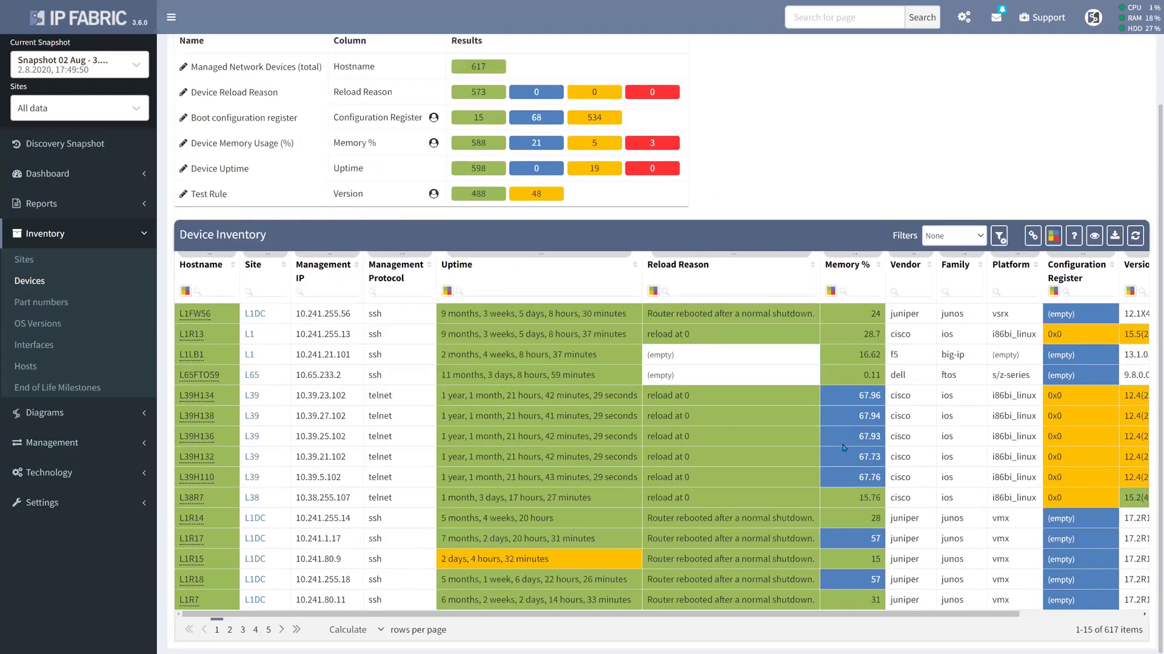
left_click_drag(1108, 635, 1120, 635)
scroll(1072, 161, "up", 1)
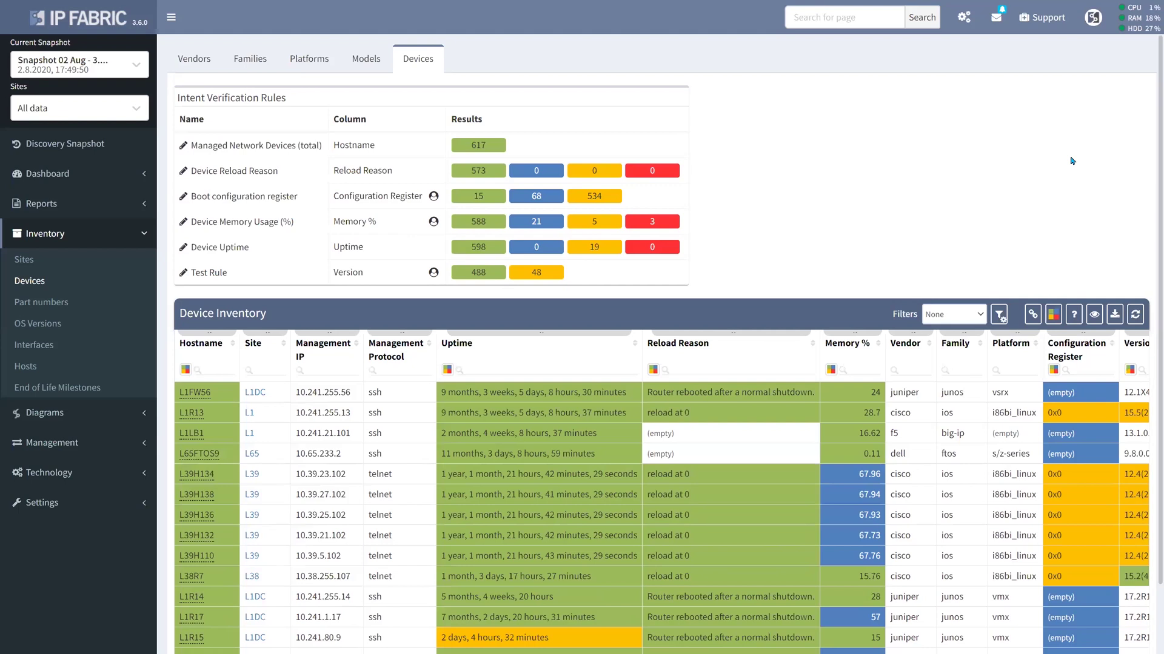
Review the device table's API docs: the devices URL, request payload and snapshot ID.
left_click(1074, 315)
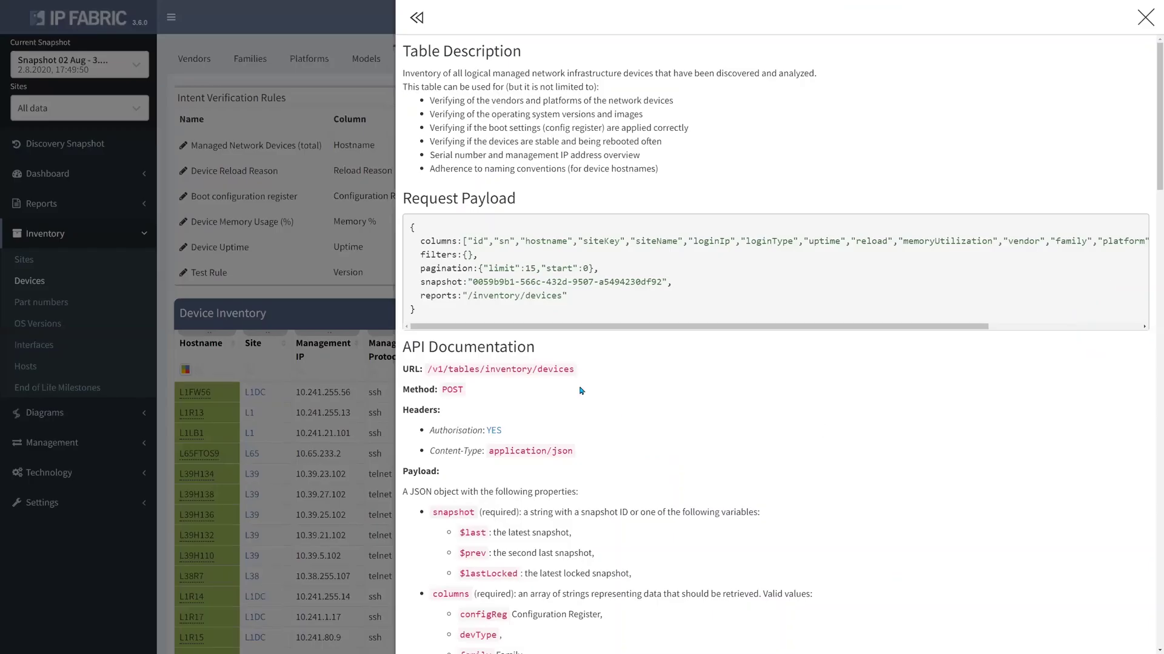
left_click_drag(574, 370, 428, 372)
left_click_drag(431, 310, 405, 234)
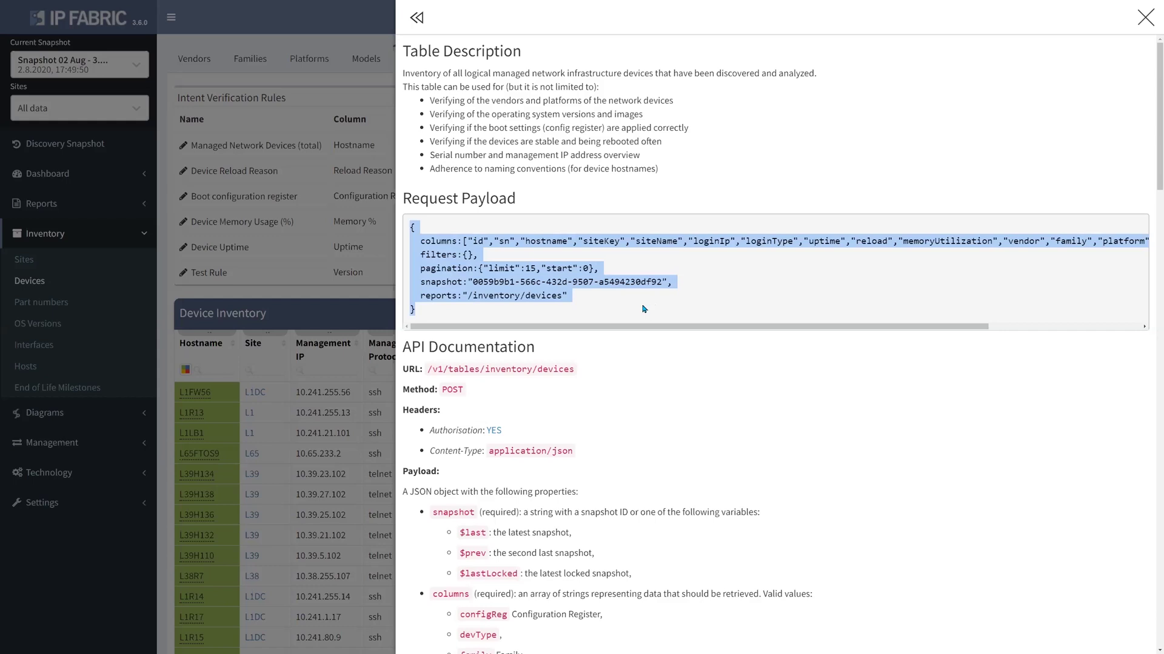
left_click(536, 300)
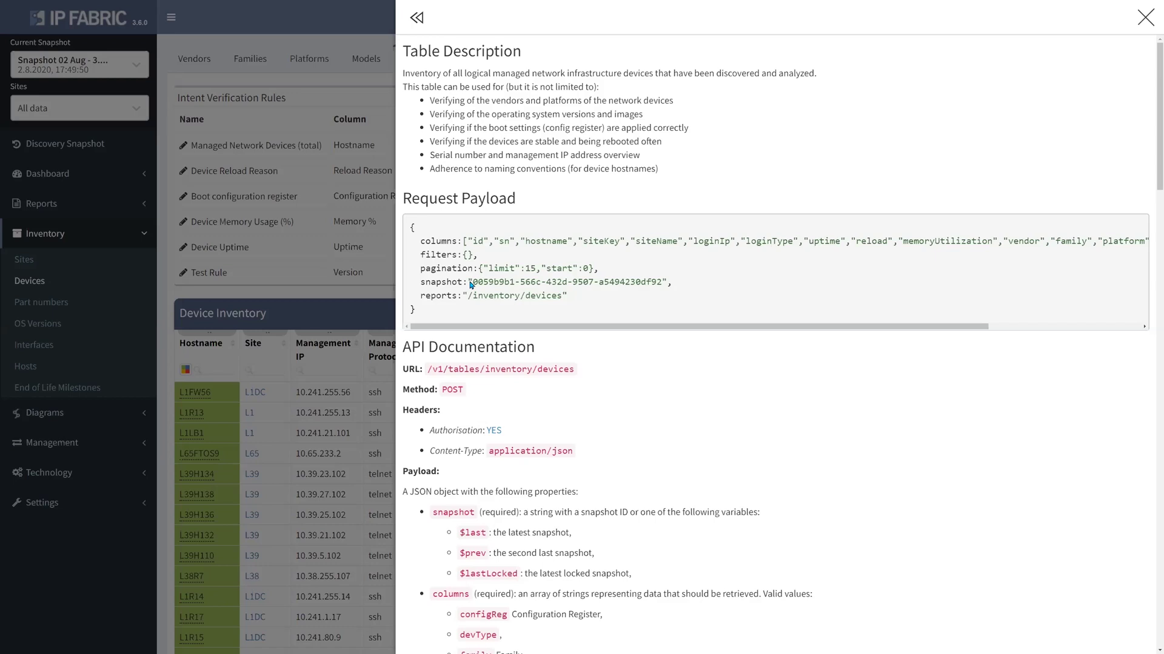
left_click_drag(474, 285, 664, 285)
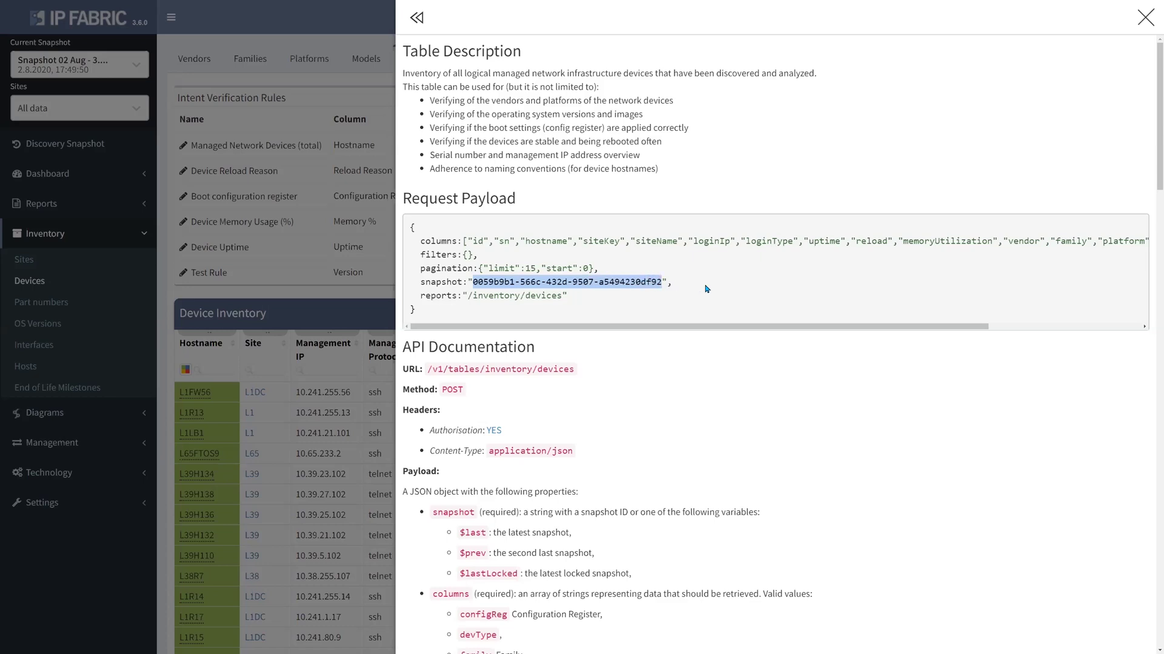
key("alt+Tab")
scroll(548, 350, "down", 2)
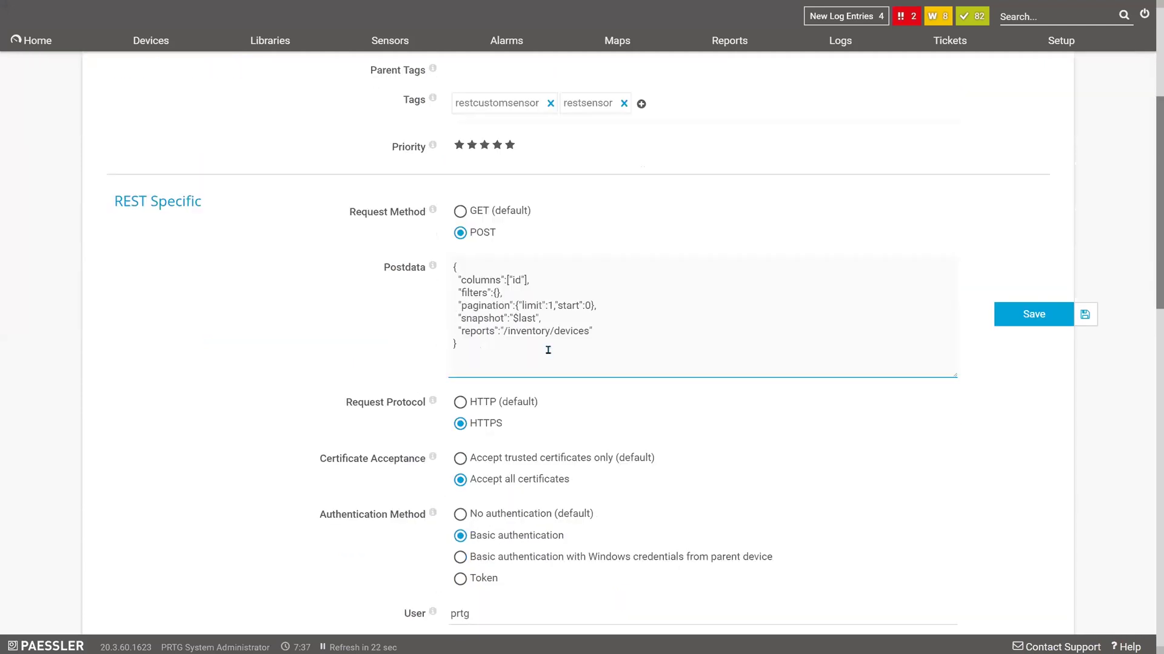
left_click_drag(497, 349, 456, 267)
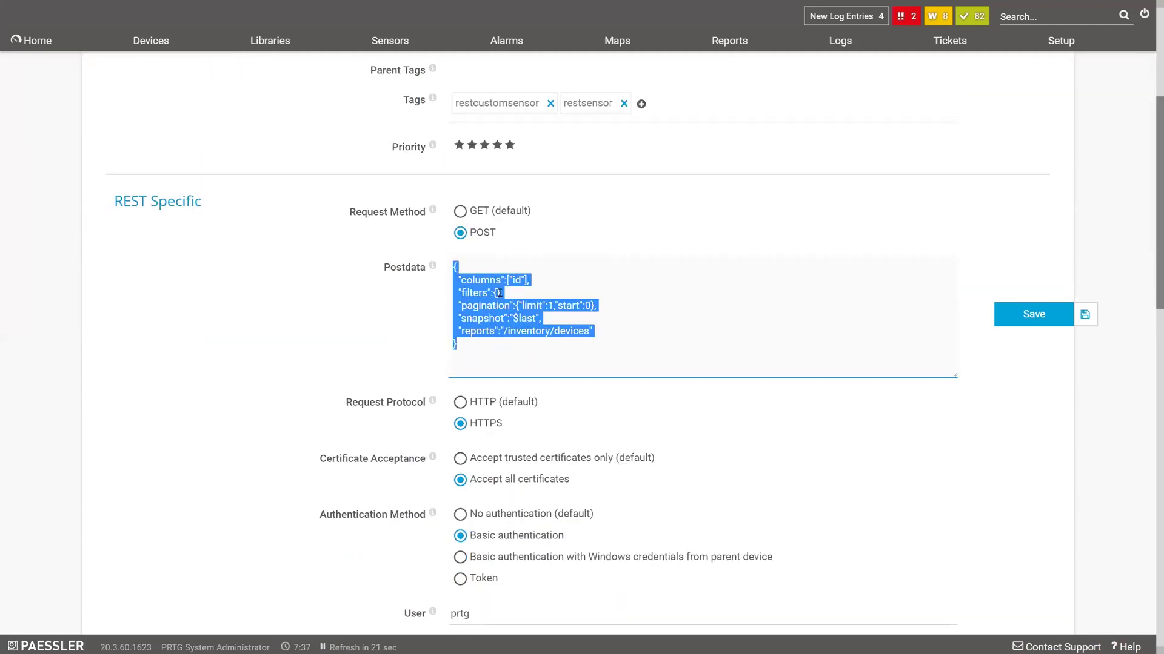
left_click(463, 293)
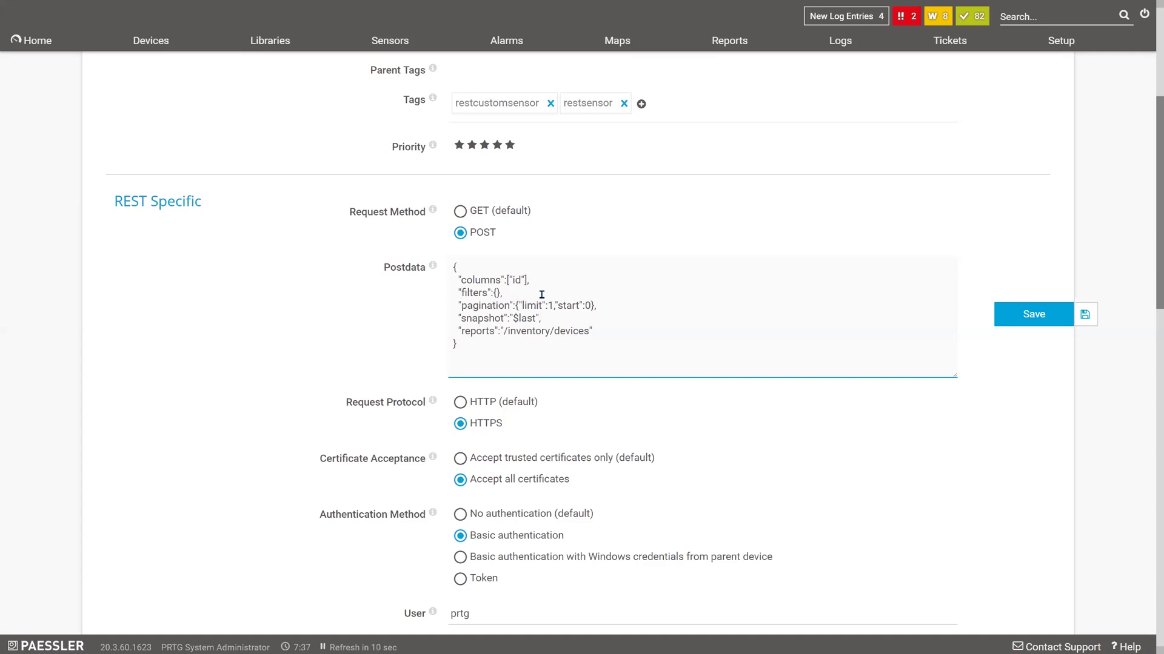
key("shift+Right")
key("shift+Right")
key("shift+Right")
key("shift+Right")
key("shift+Right")
key("shift+Right")
key("shift+Right")
left_click(531, 293)
left_click_drag(597, 306, 459, 306)
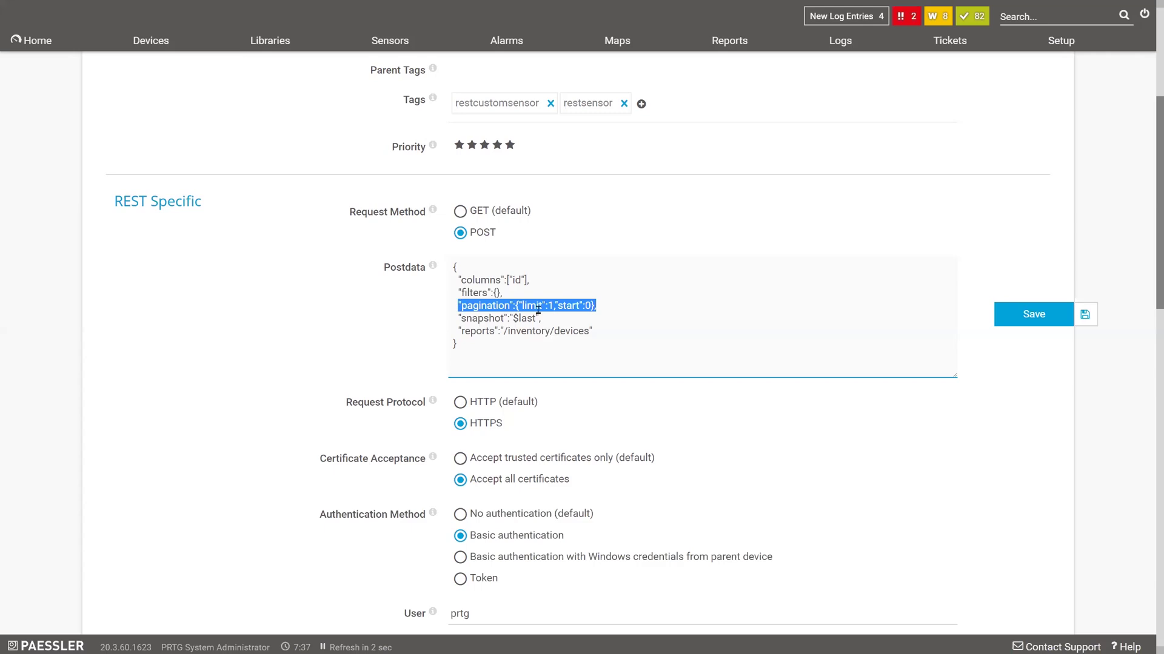
left_click(549, 306)
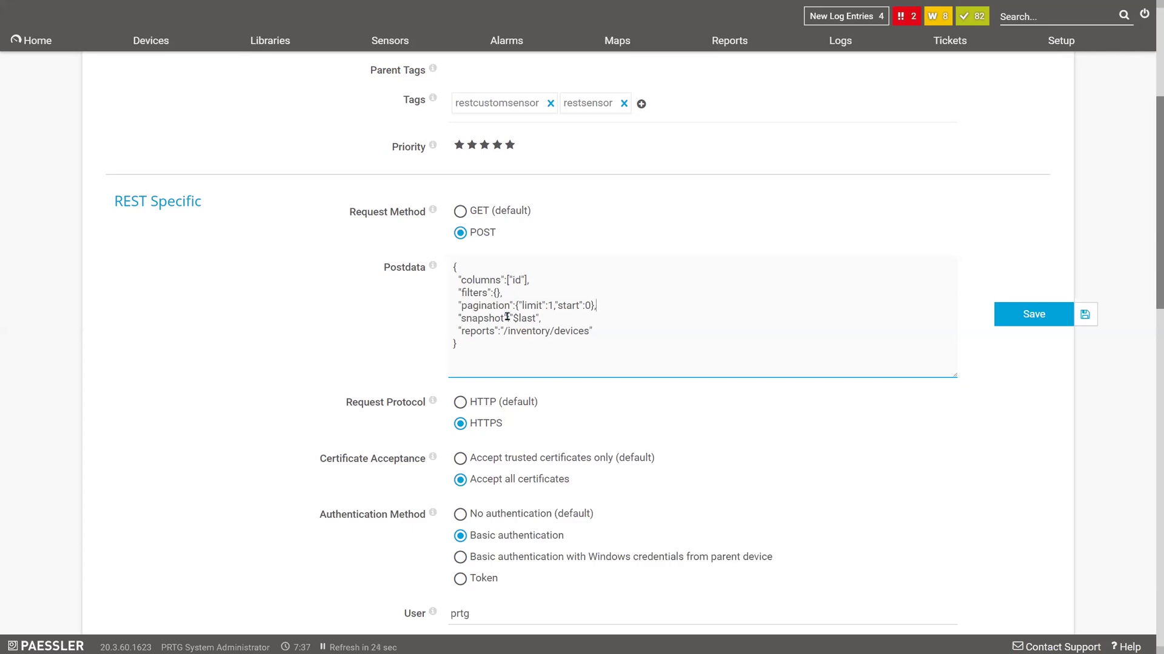
left_click_drag(512, 318, 536, 318)
scroll(725, 526, "down", 3)
double_click(472, 434)
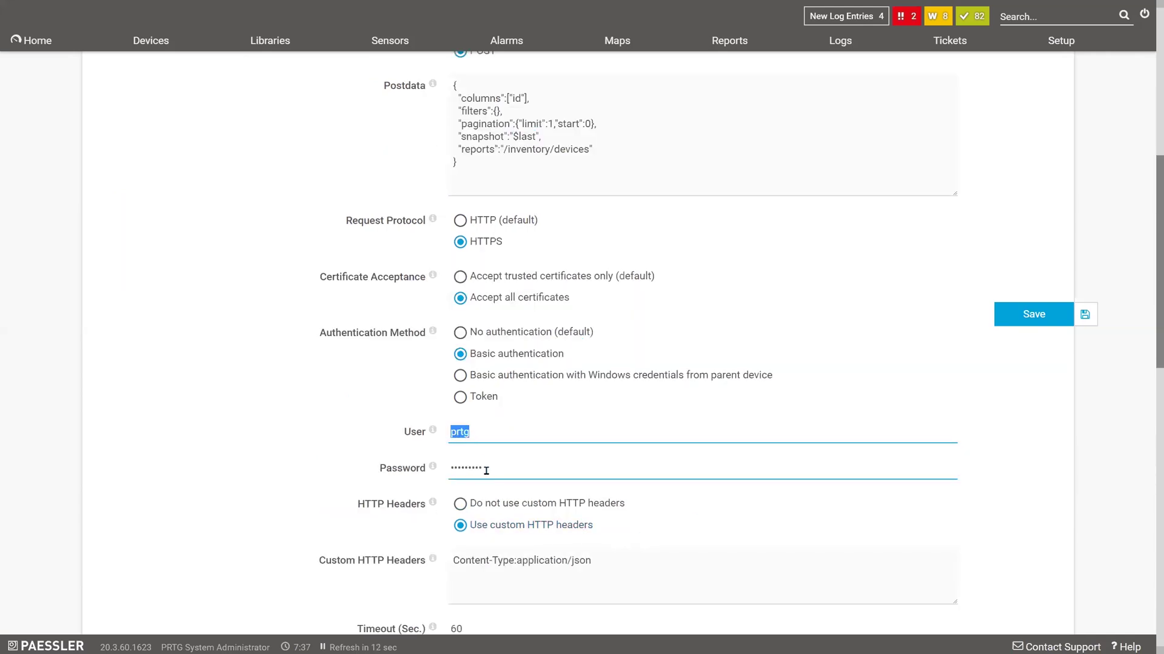
scroll(334, 472, "down", 2)
left_click_drag(596, 429, 445, 428)
left_click_drag(614, 533, 438, 526)
scroll(319, 438, "down", 4)
scroll(319, 437, "up", 12)
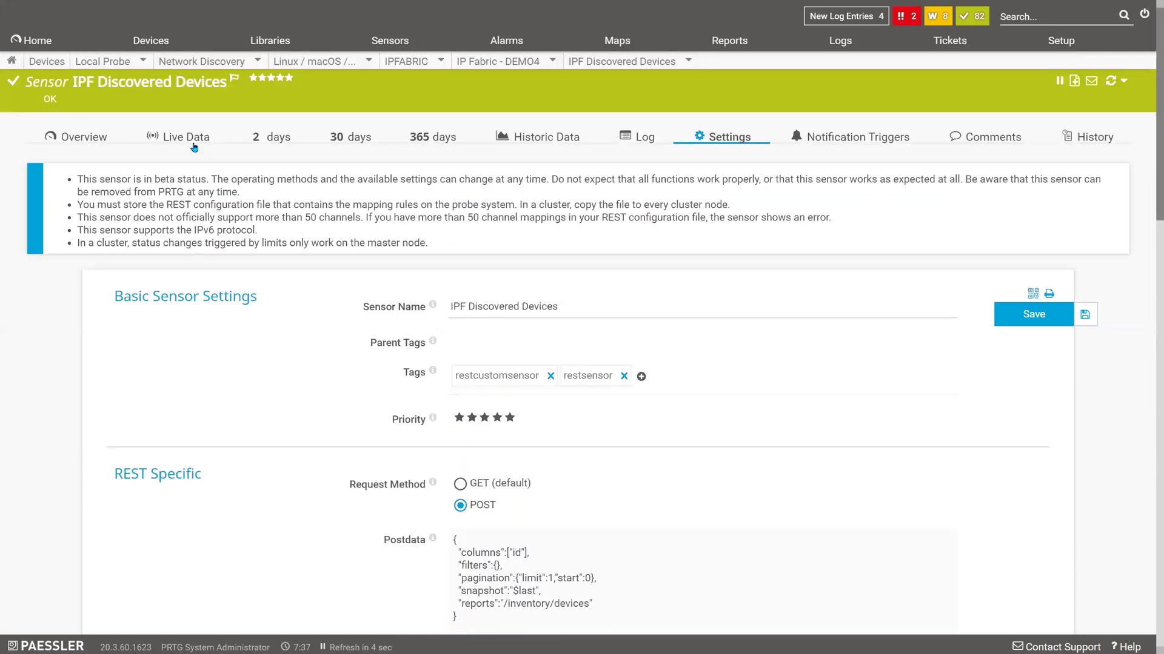
View the IPF Discovered Devices Live Data graph, holding near 617 devices.
left_click(192, 141)
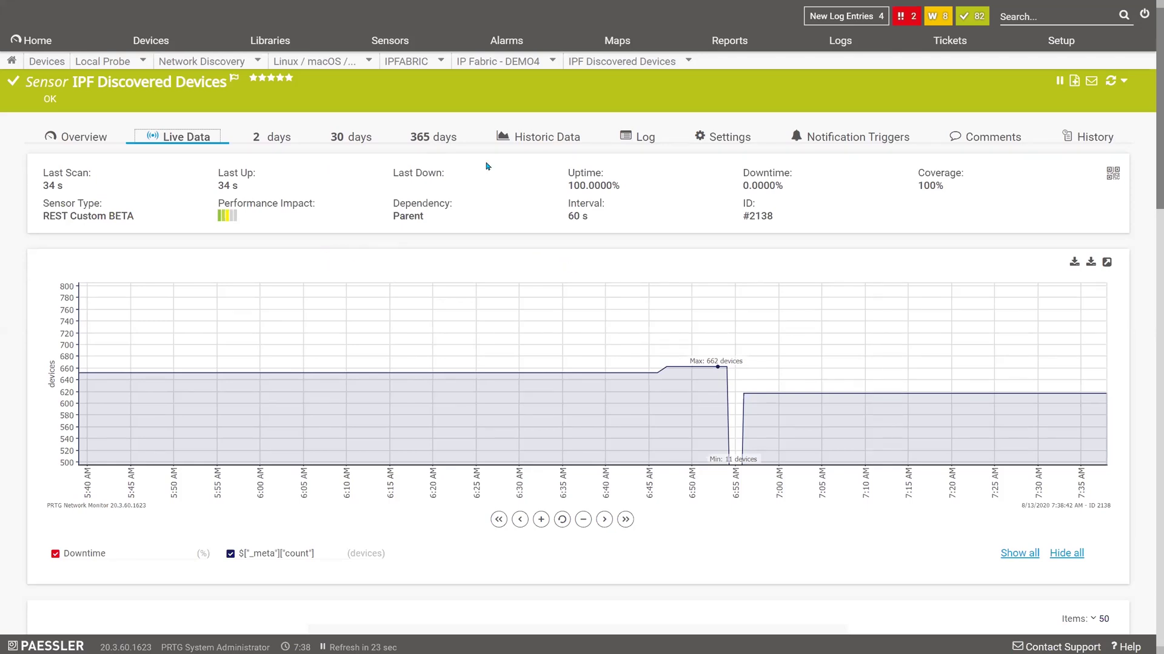
Open the IPF ARP Records sensor's settings and enlarge Postdata to show the arp-table request.
mouse_move(524, 63)
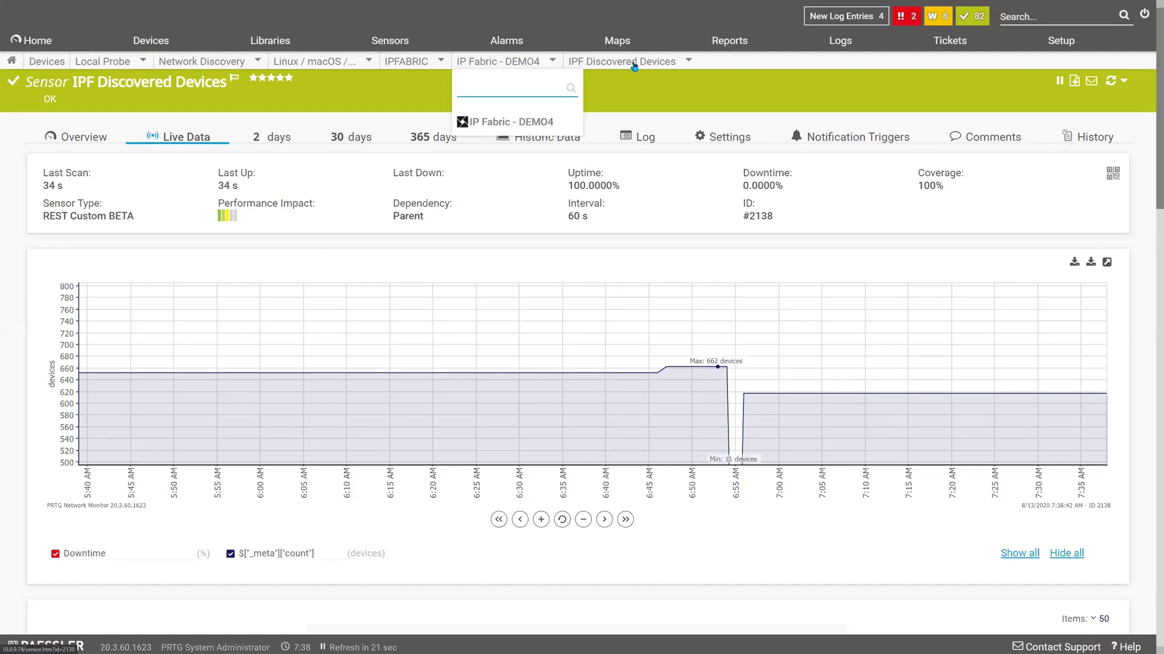
mouse_move(634, 66)
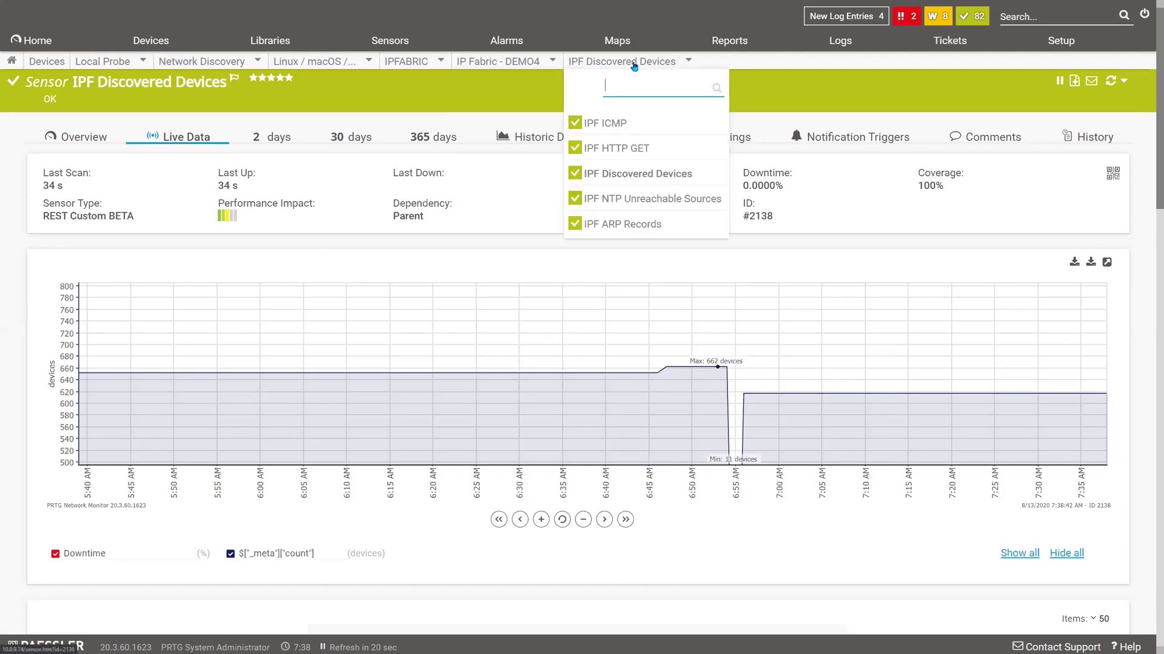
left_click(639, 227)
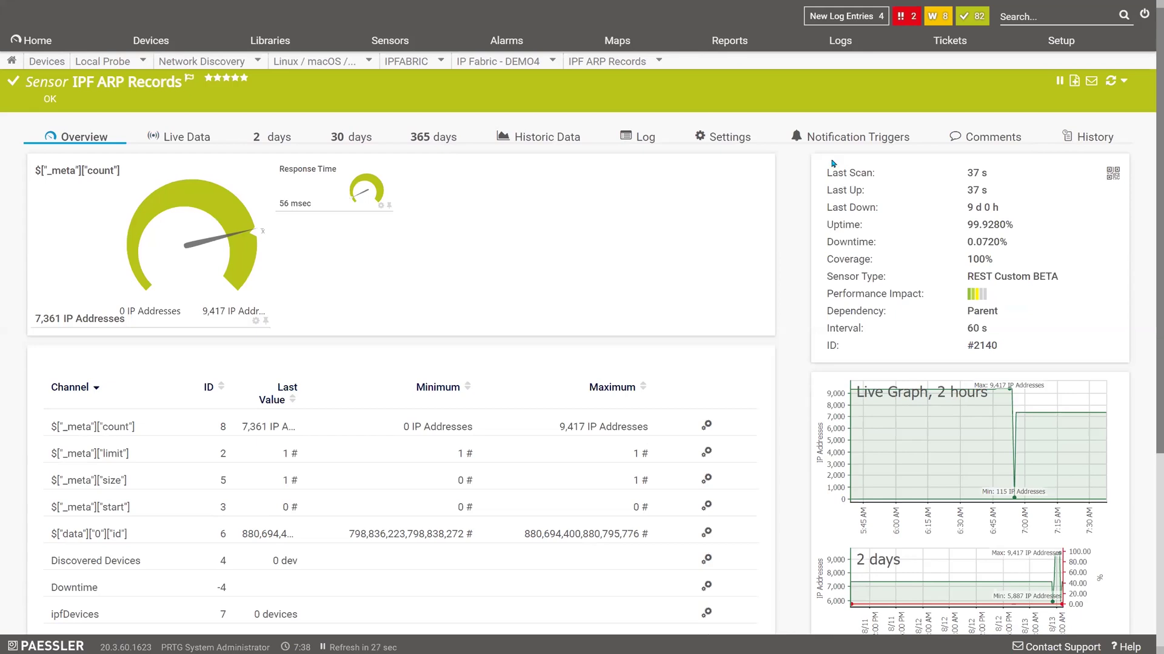
left_click(731, 143)
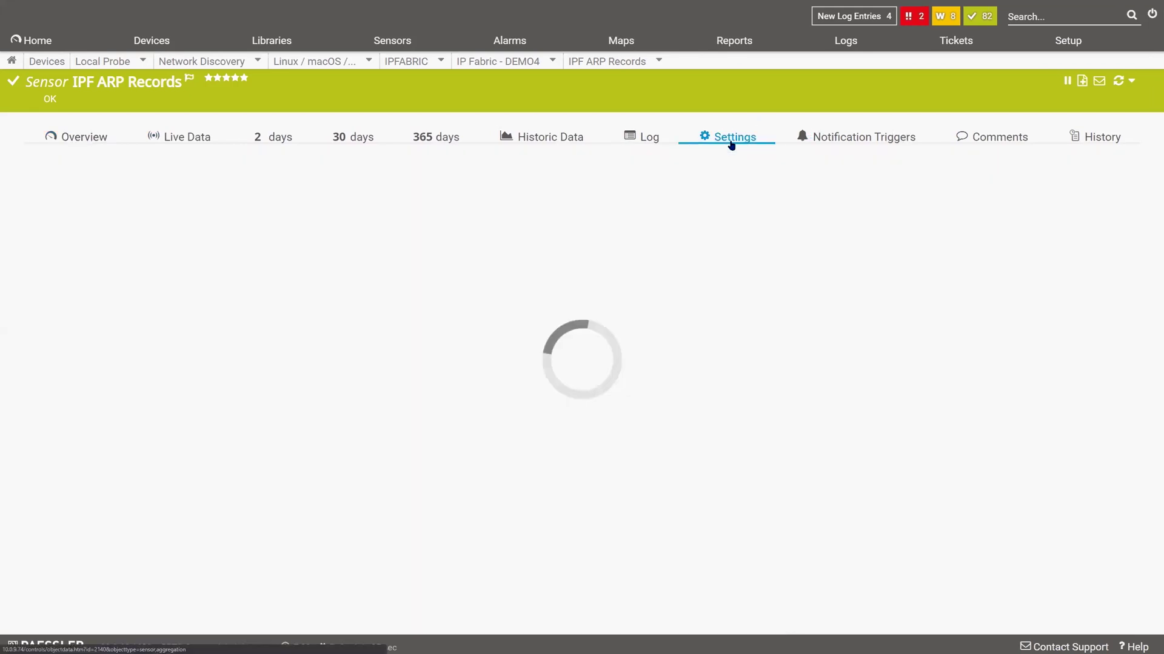
scroll(321, 384, "down", 2)
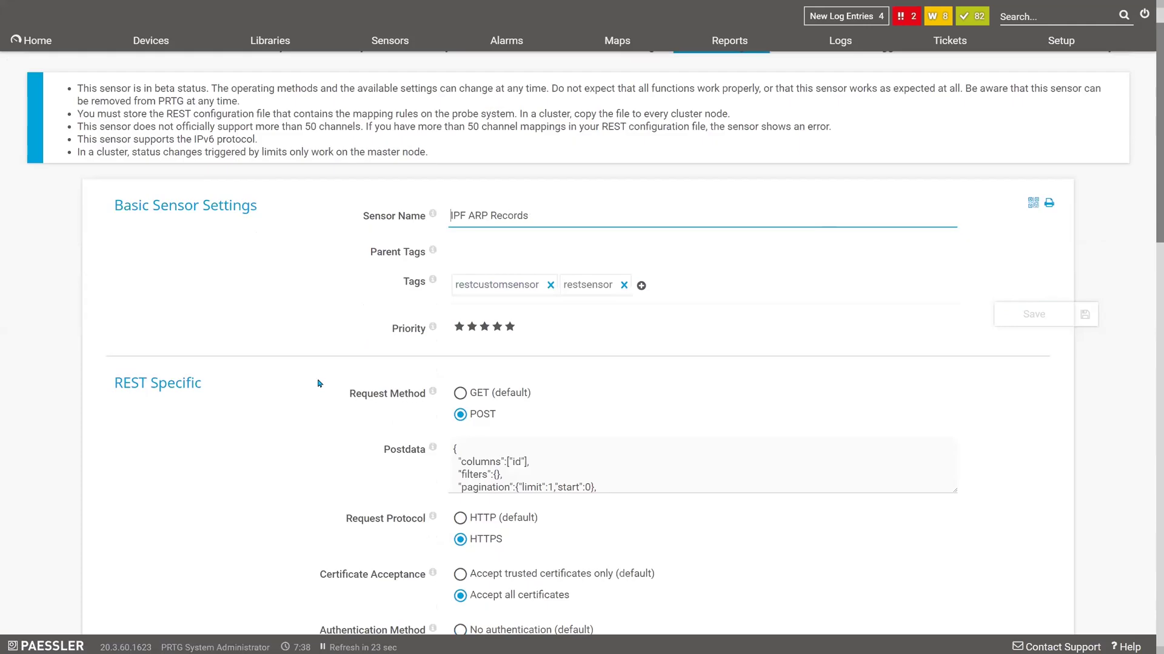
scroll(320, 383, "down", 2)
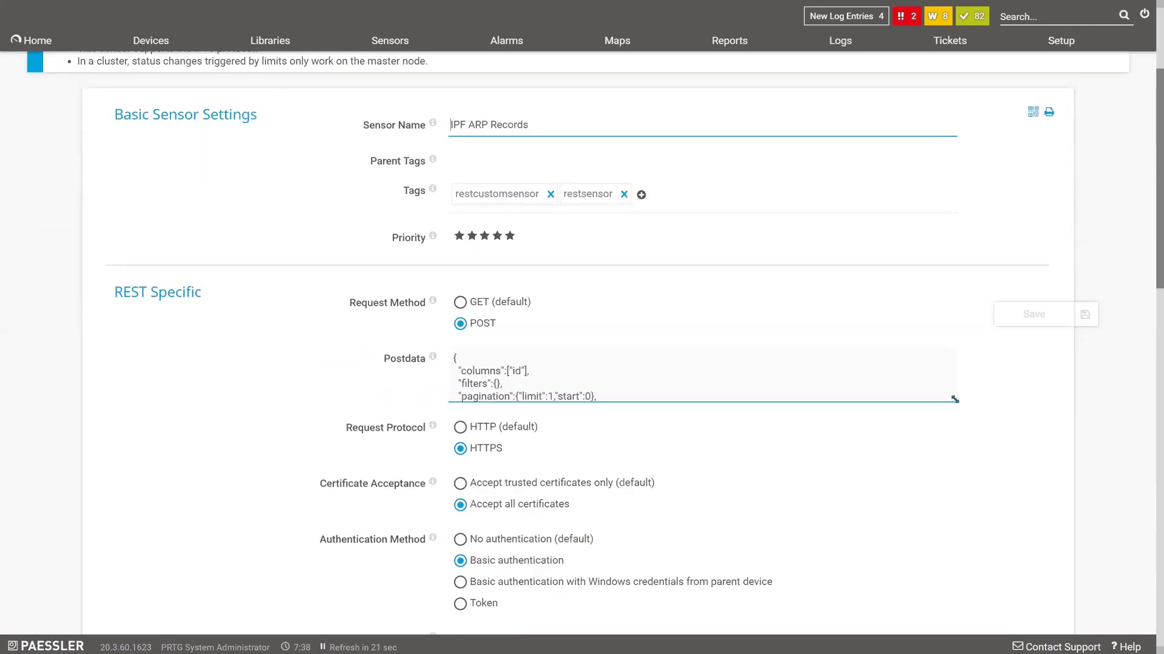
left_click_drag(955, 399, 956, 454)
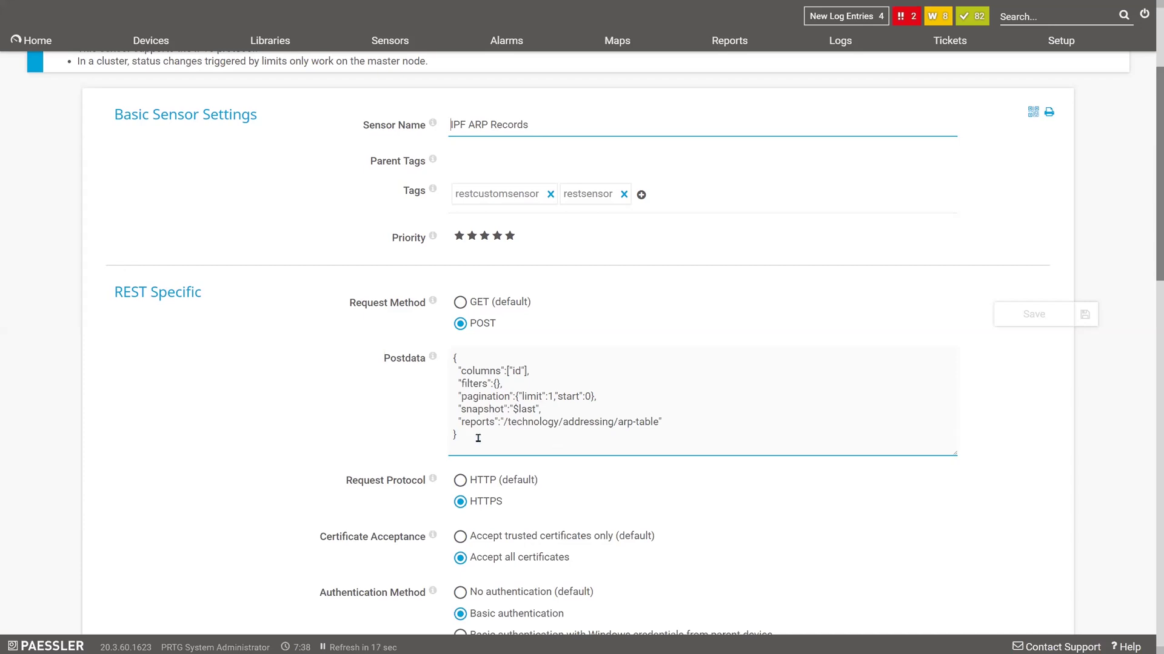
left_click(305, 431)
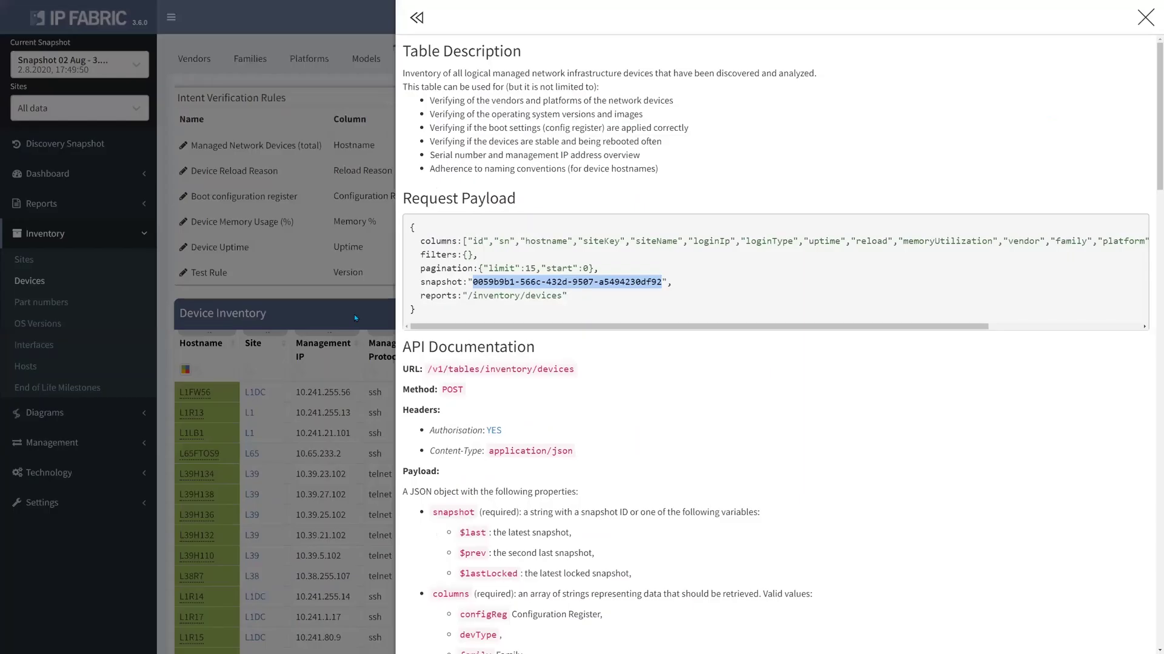
Close the docs, search IP Fabric for 'arp' and open the ARP Table page.
left_click(354, 314)
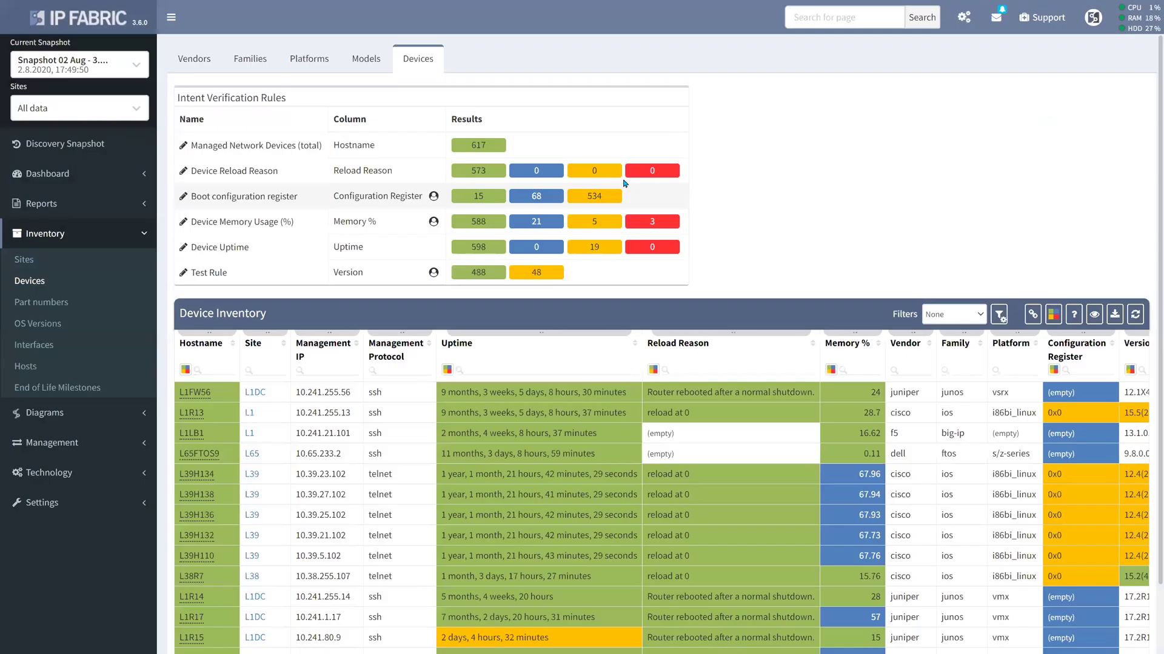
left_click(833, 28)
type("arp")
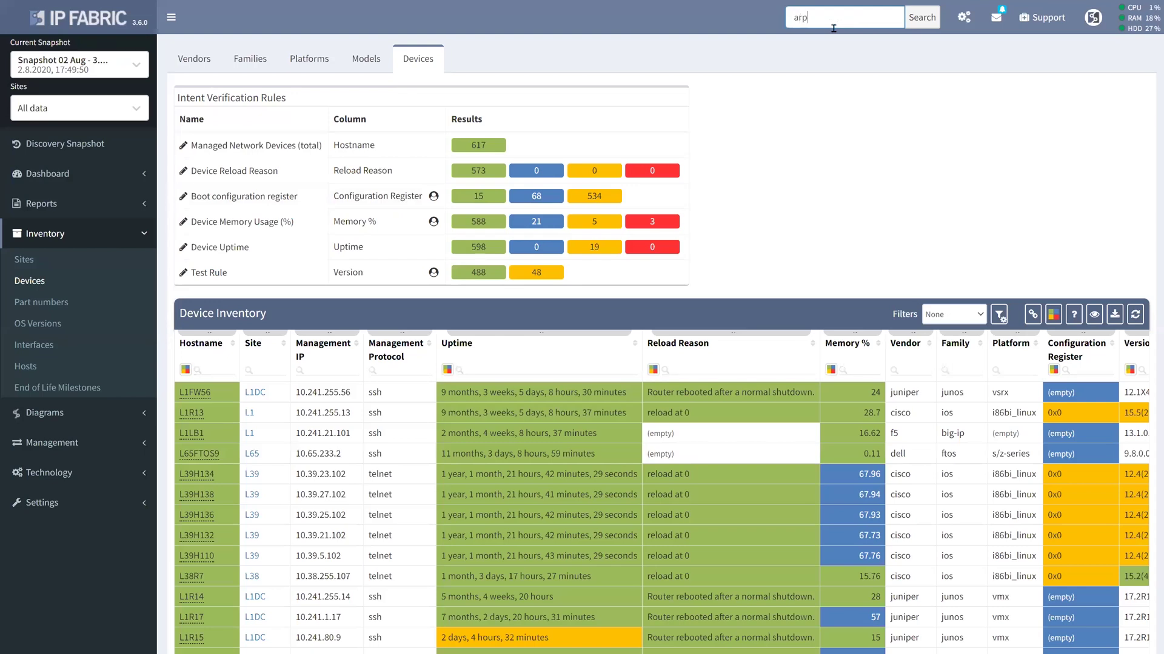
key("Return")
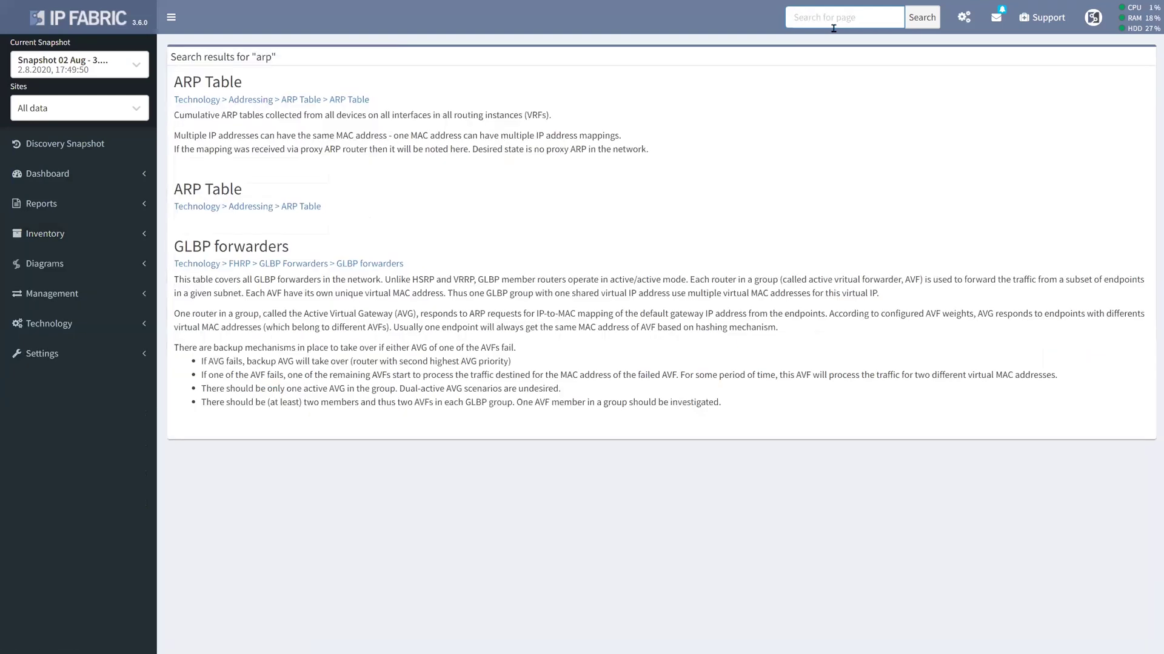
left_click(366, 100)
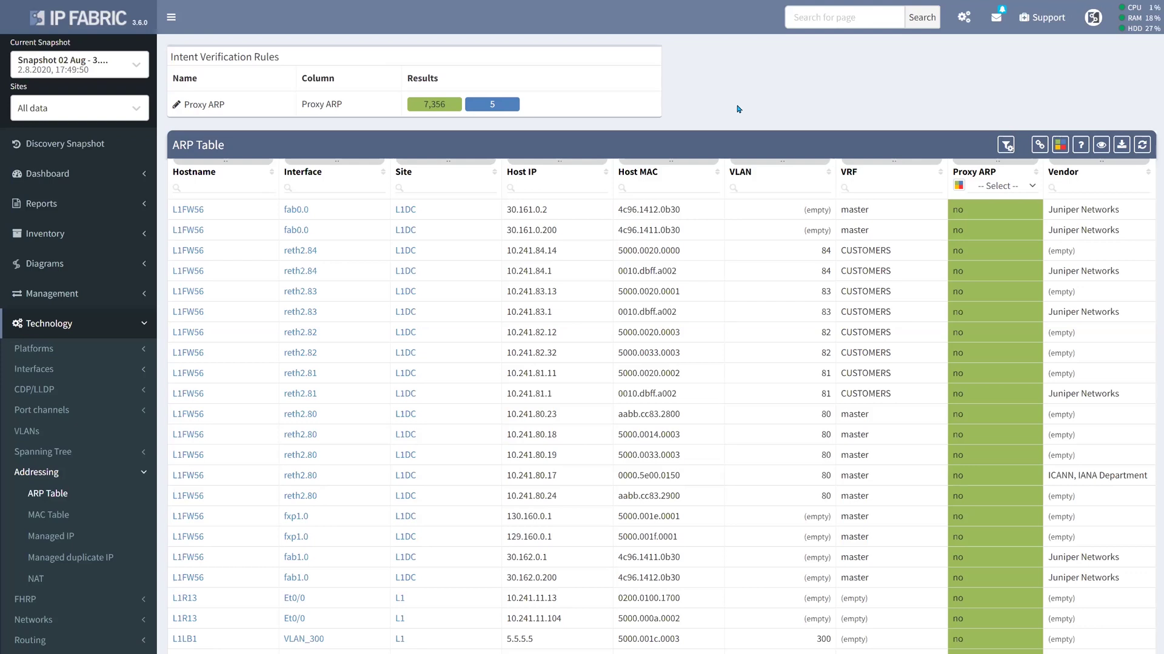
Open the ARP Table's API documentation and select the /v1/tables/addressing/arp URL.
left_click(1081, 145)
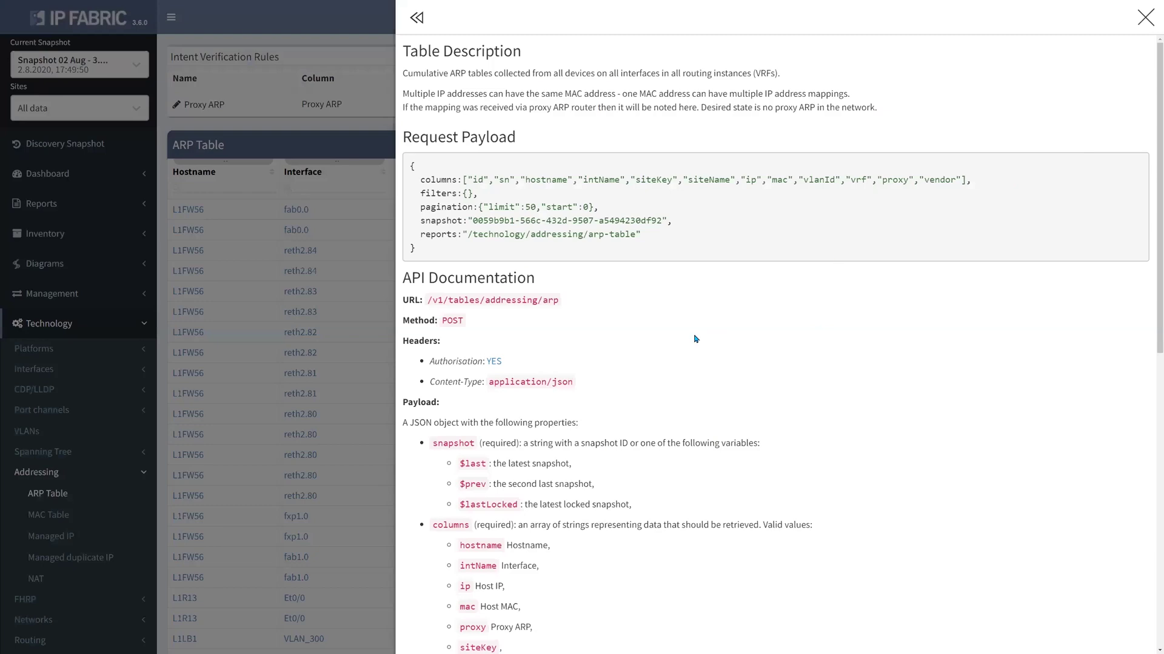
scroll(635, 341, "down", 1)
left_click_drag(428, 255, 559, 259)
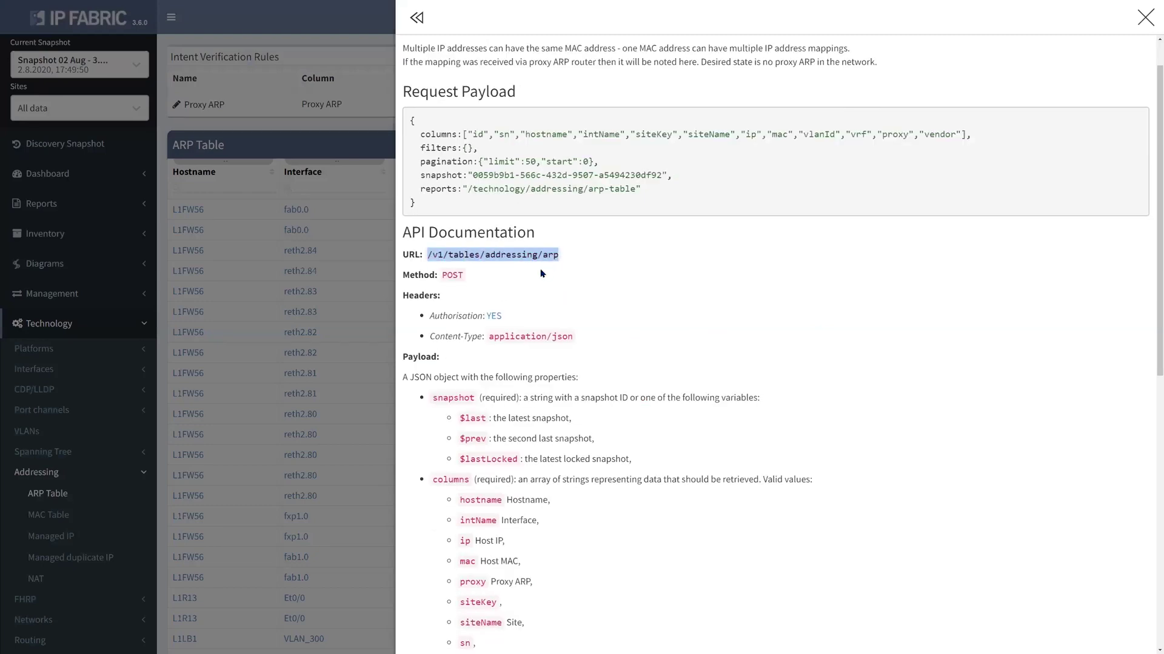
Back in PRTG, highlight the /api/ prefix of the ARP sensor's REST Query.
key("alt+Tab")
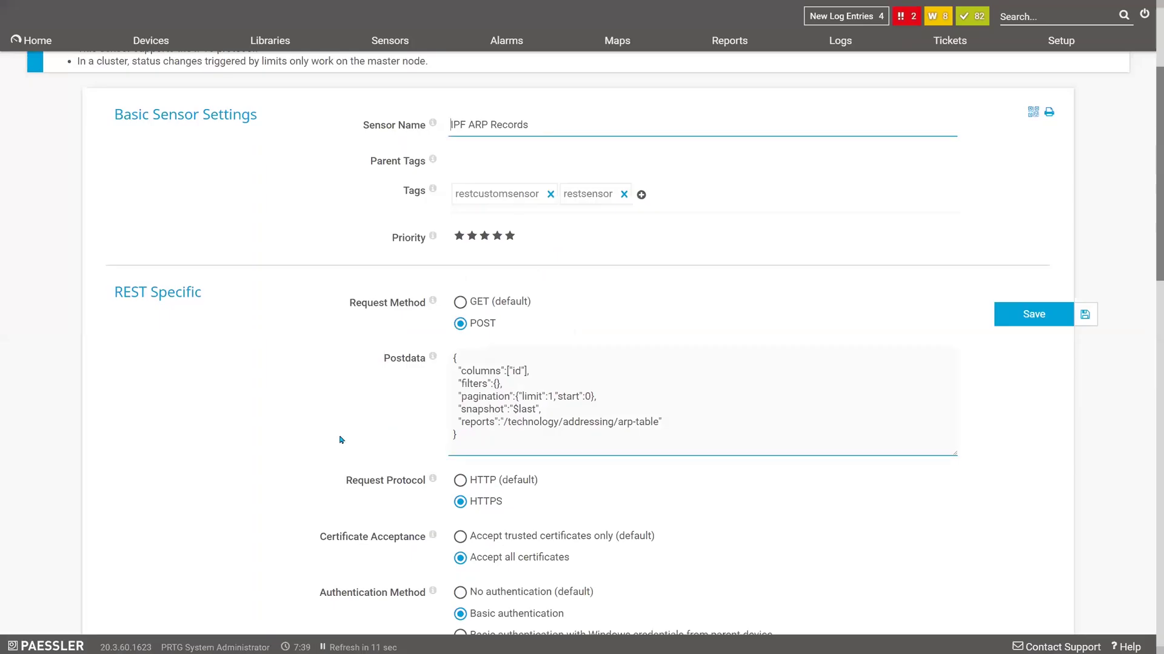
scroll(308, 411, "down", 5)
scroll(308, 411, "down", 3)
left_click(466, 424)
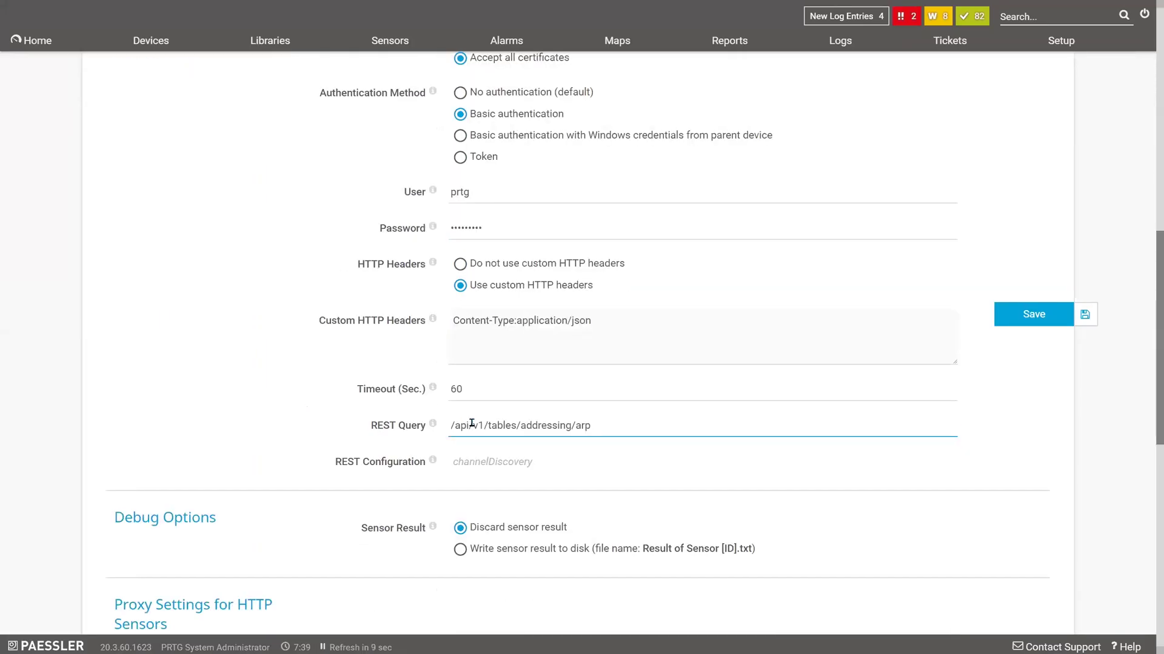
left_click_drag(474, 425, 449, 425)
scroll(234, 366, "up", 2)
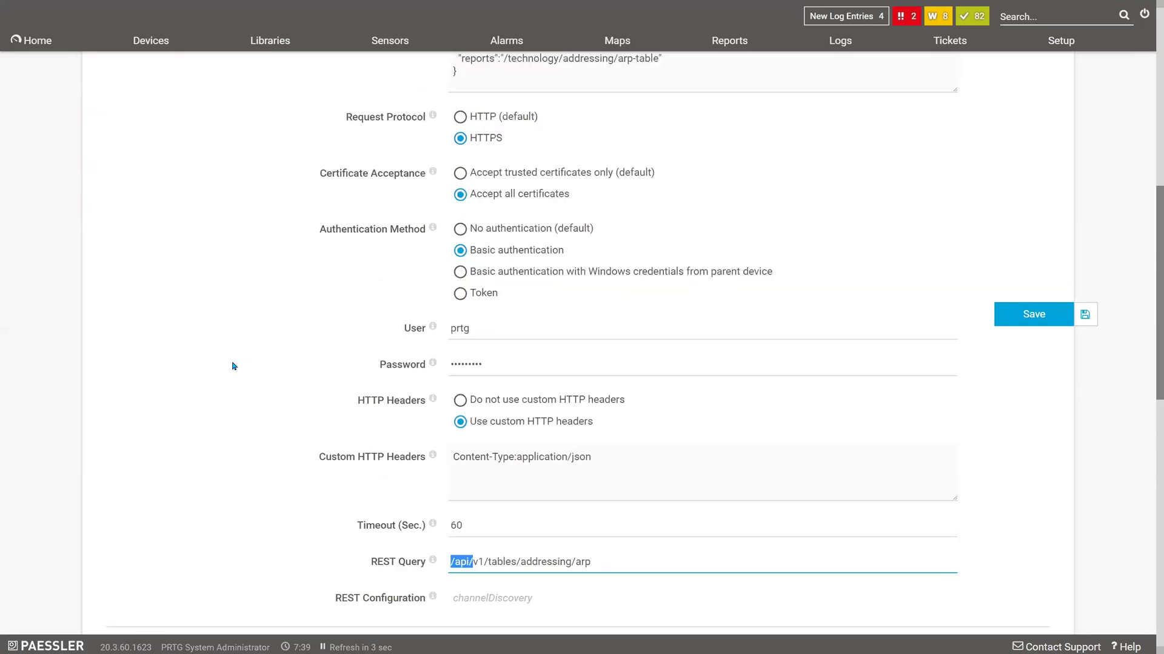
scroll(234, 366, "up", 3)
Highlight the Postdata filters, $last snapshot and pagination entries.
left_click(478, 240)
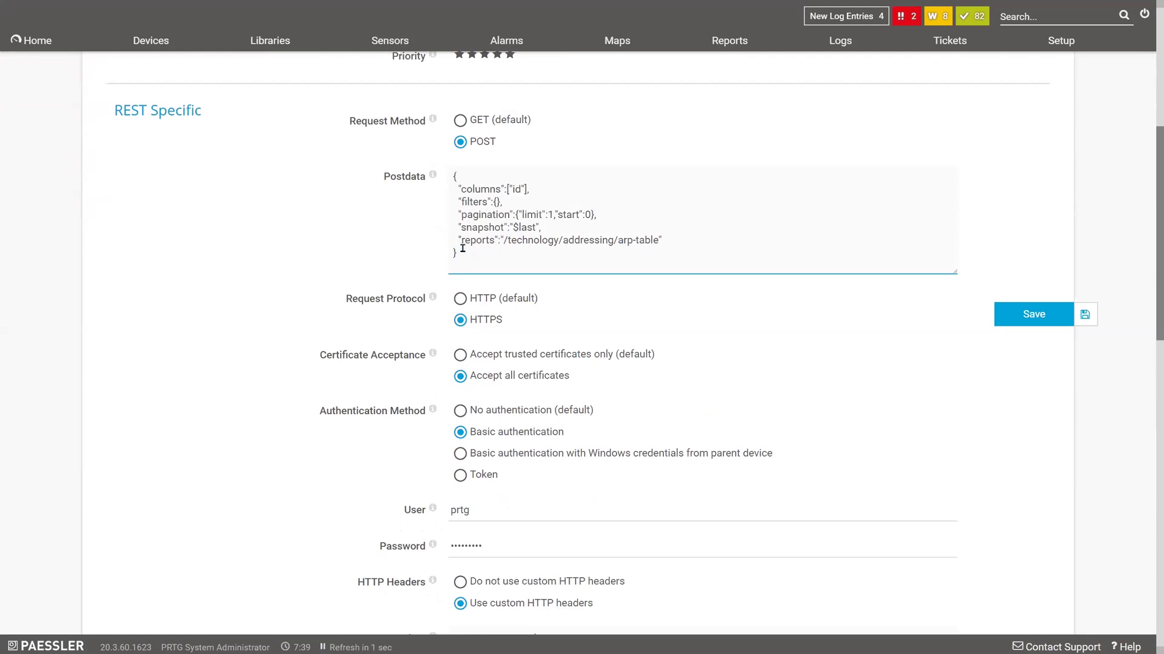
left_click_drag(462, 248, 464, 200)
left_click_drag(541, 227, 461, 229)
left_click_drag(601, 212, 459, 215)
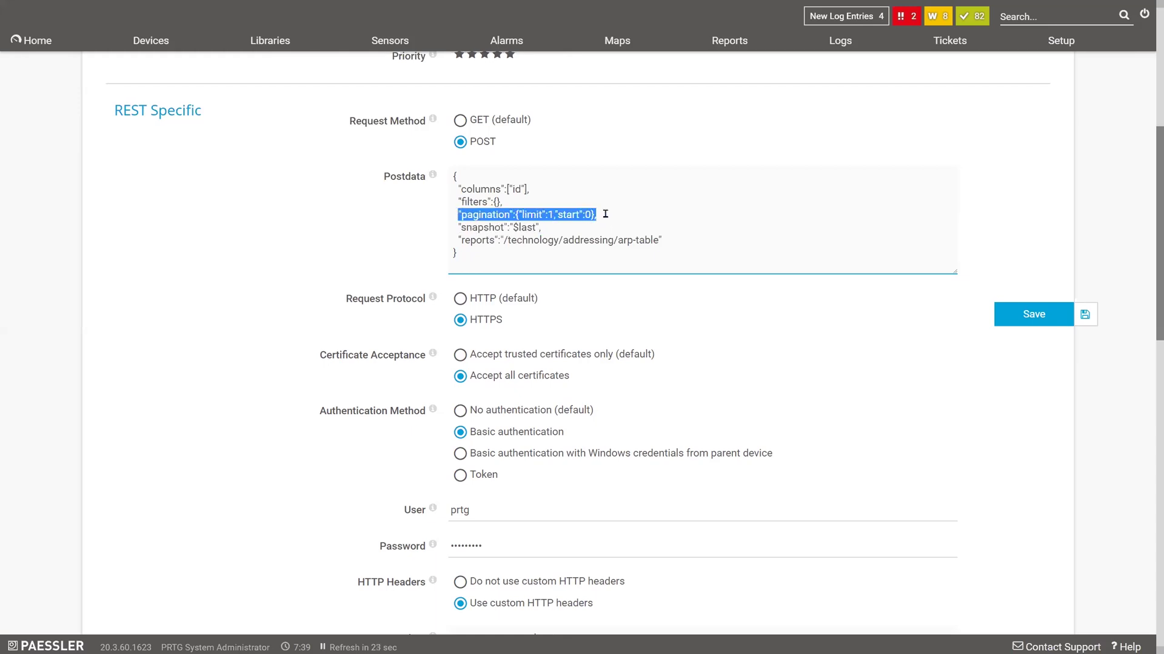
left_click(605, 213)
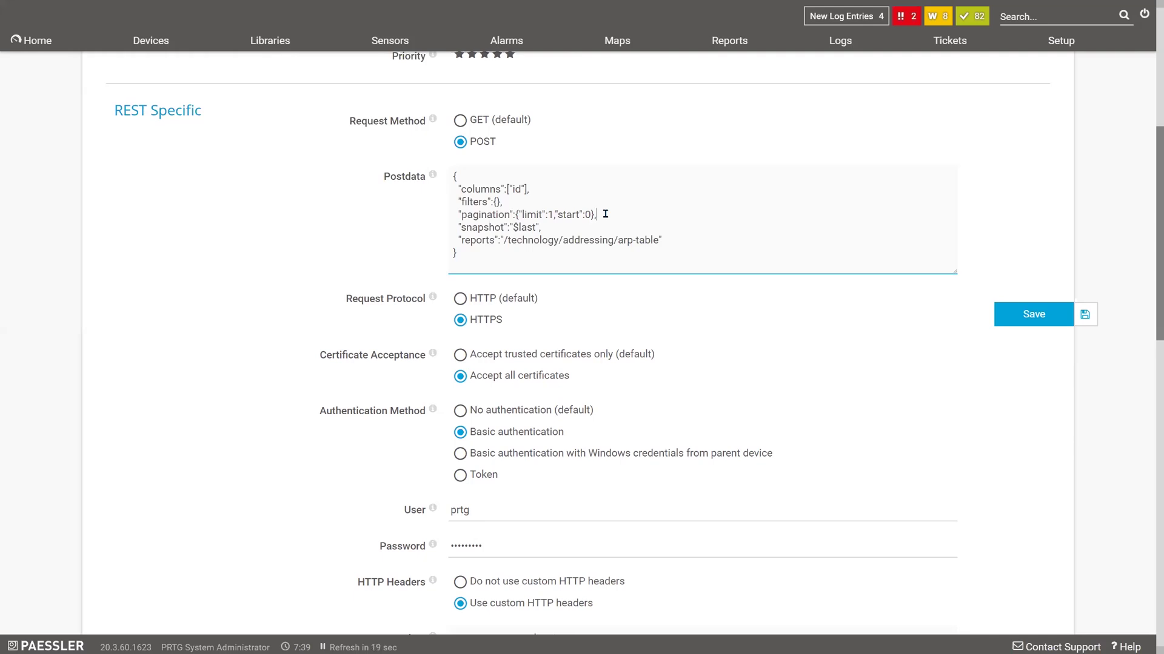
scroll(569, 242, "up", 5)
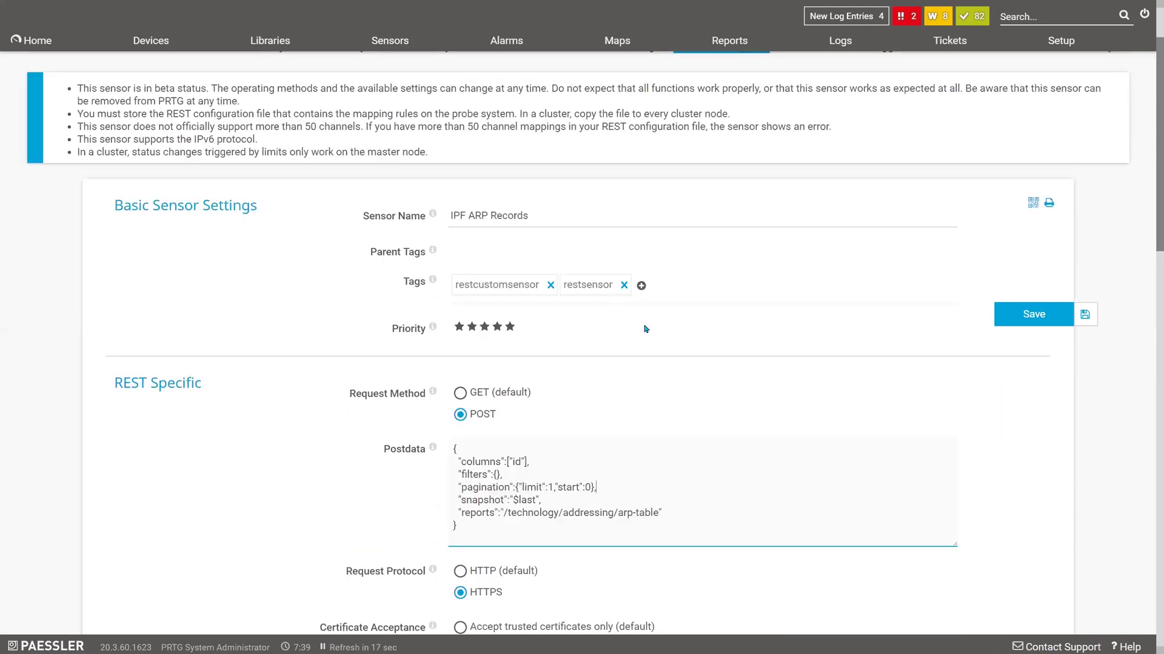
scroll(600, 357, "up", 2)
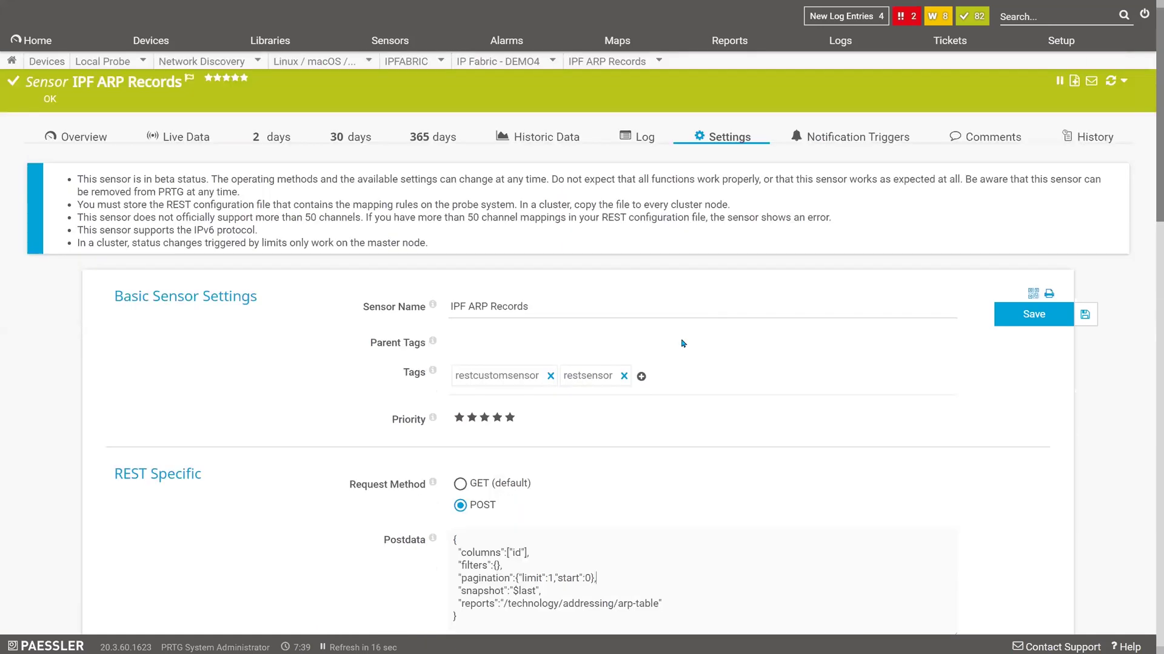
View the ARP Records live graph of IP Addresses, then return to IP Fabric's ARP Table.
left_click(181, 138)
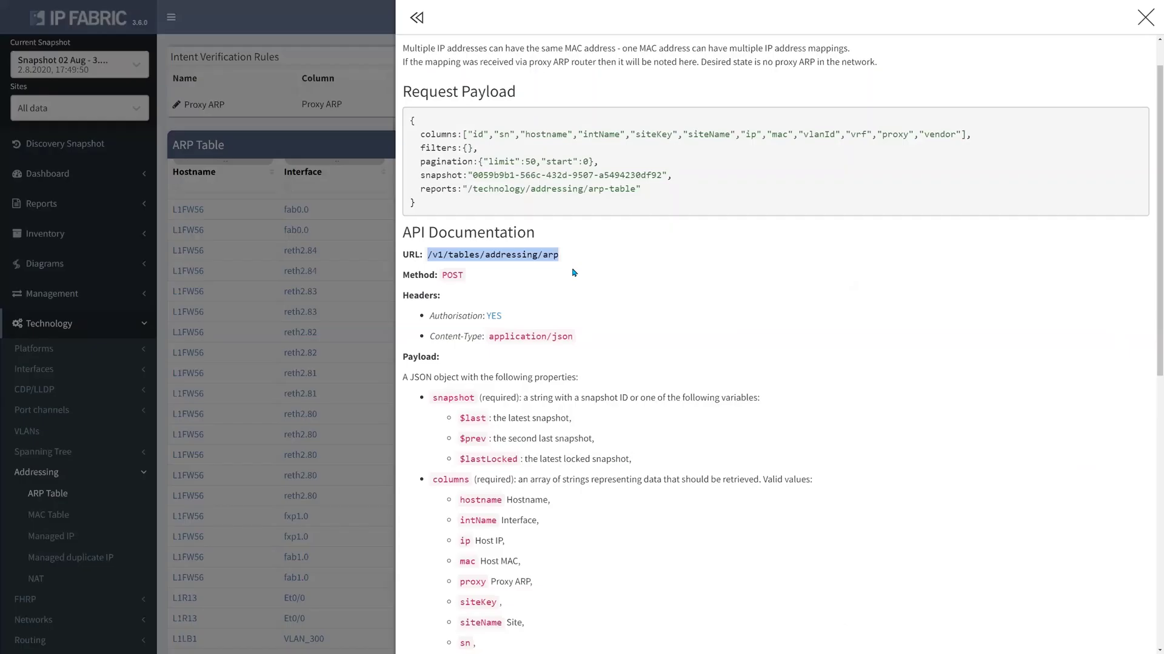
key("alt+Tab")
From Dashboard Overview's Management Consistency, drill into the 53 sources failing NTP Stratum Level.
left_click(342, 157)
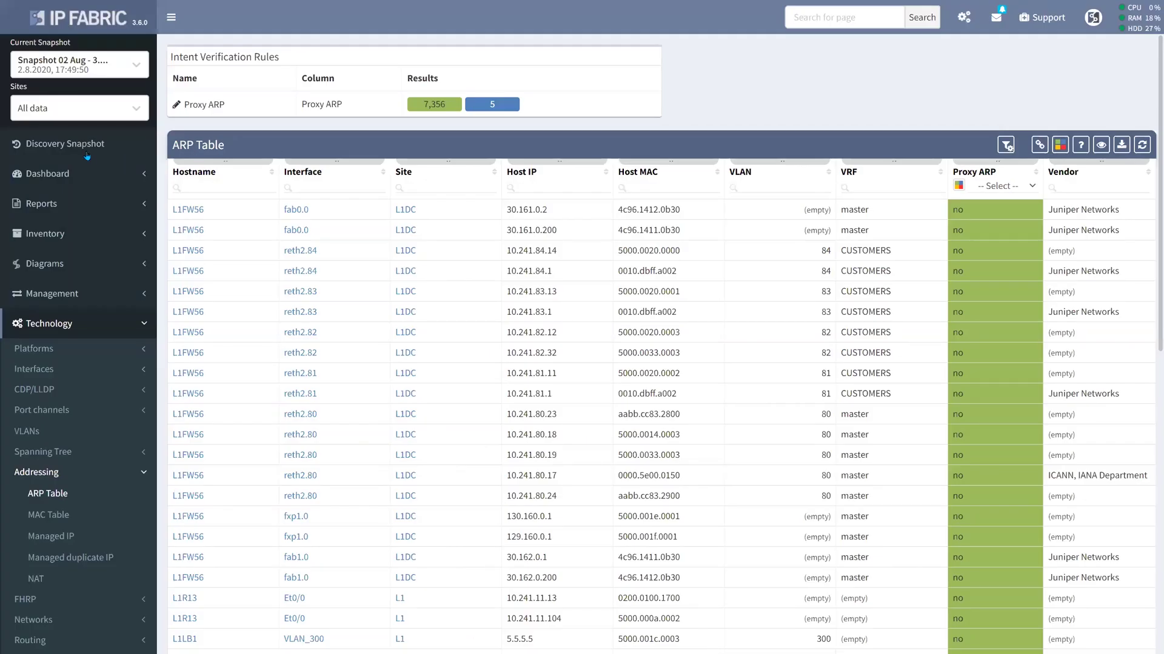
left_click(88, 174)
left_click(90, 198)
scroll(491, 257, "down", 8)
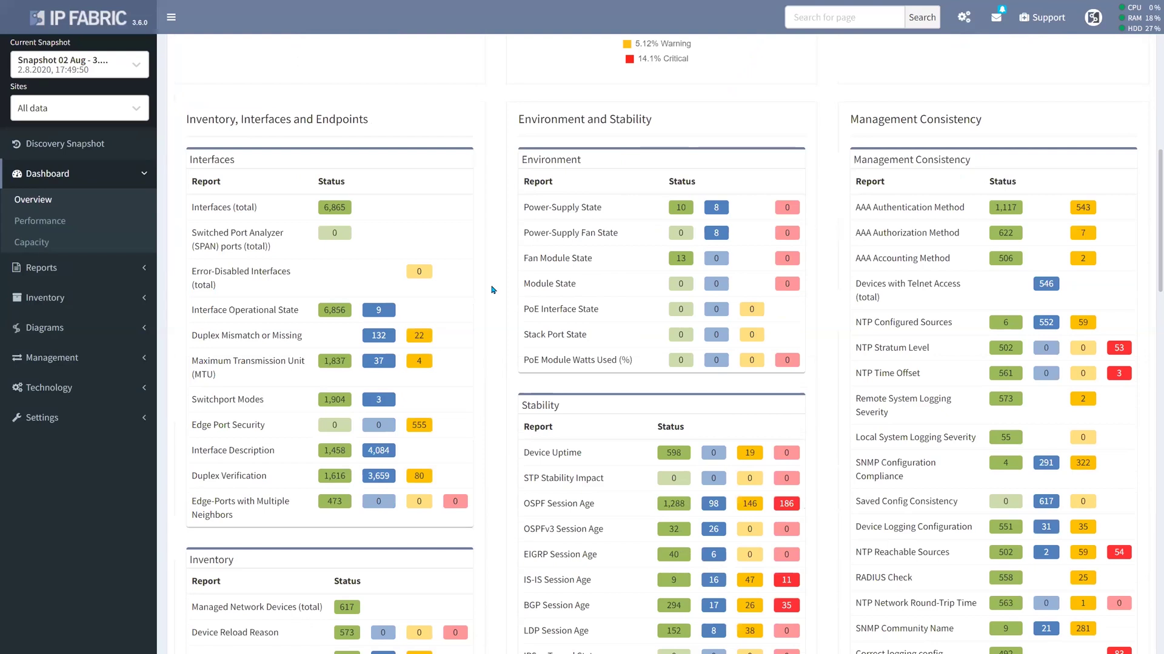
scroll(492, 290, "down", 3)
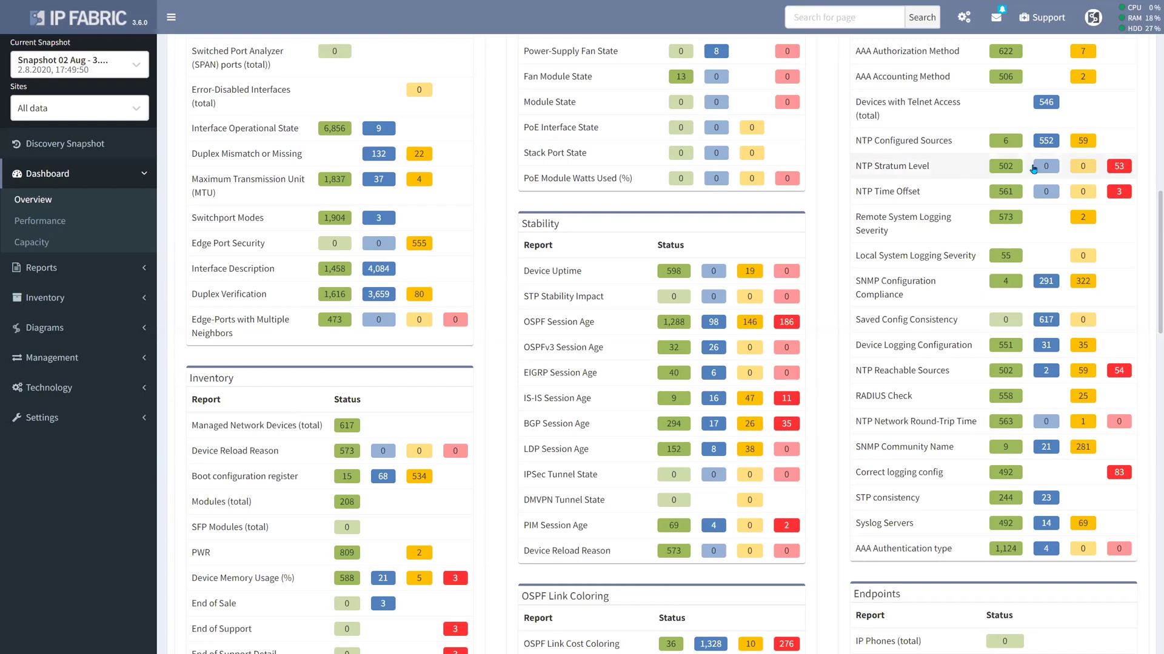
left_click(1120, 167)
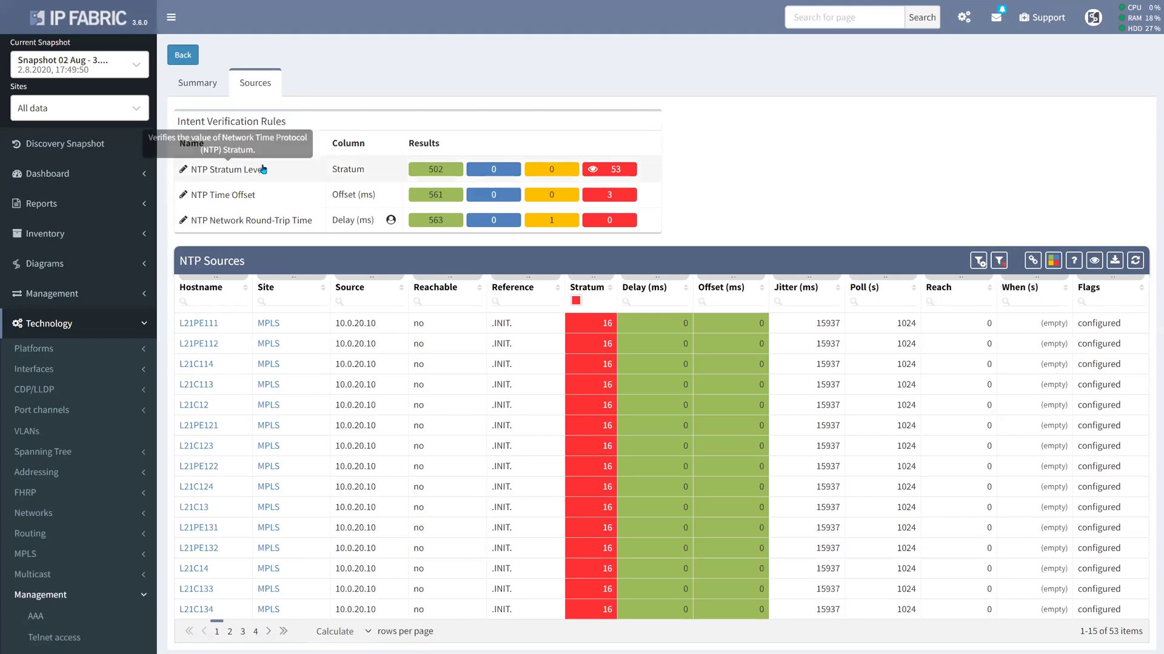
Inspect the rule's 'equal 16' condition, cancel unchanged, then clear the filter to list all 564 sources.
left_click(263, 165)
scroll(662, 299, "down", 1)
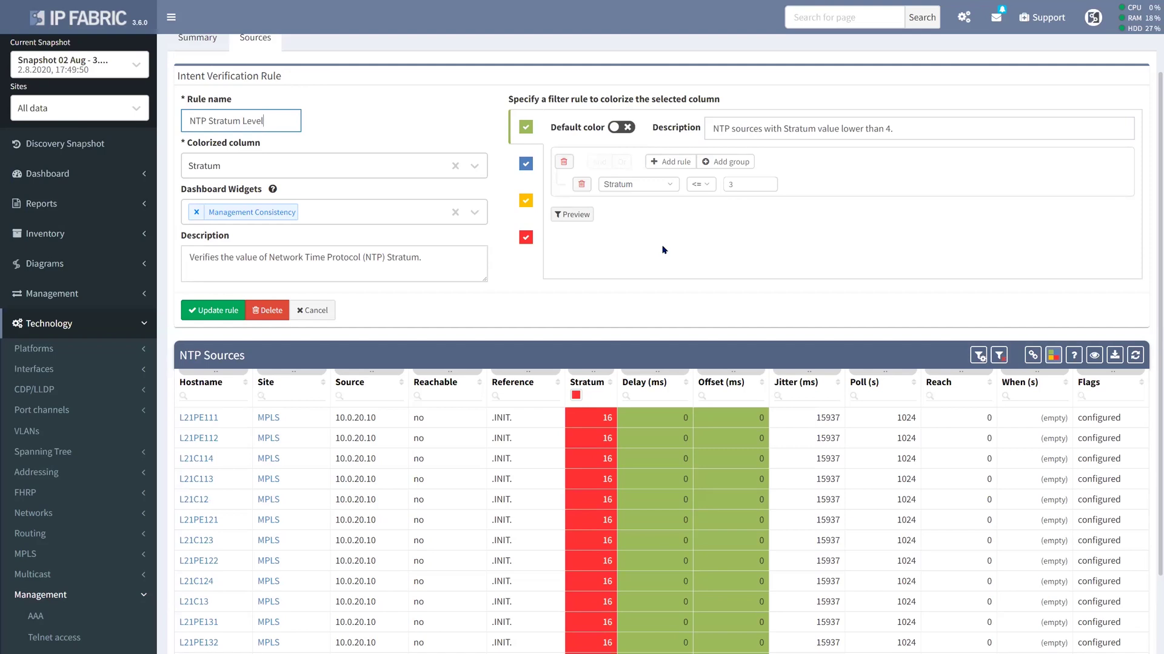
left_click(525, 238)
left_click(747, 184)
double_click(743, 184)
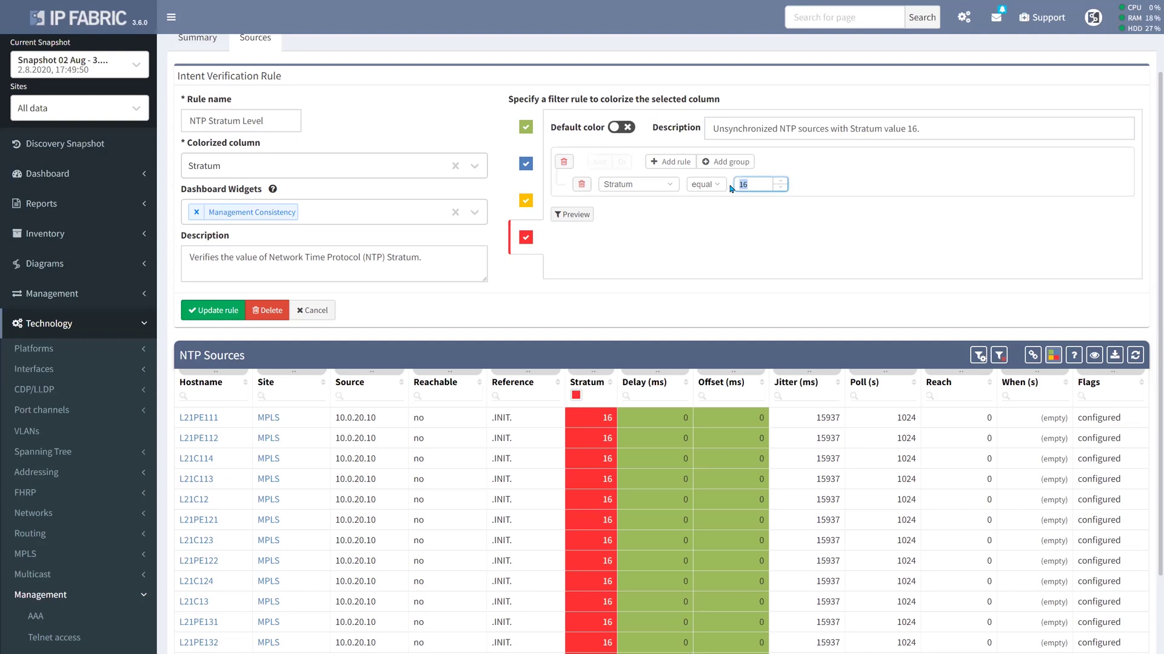
left_click(740, 234)
left_click(317, 310)
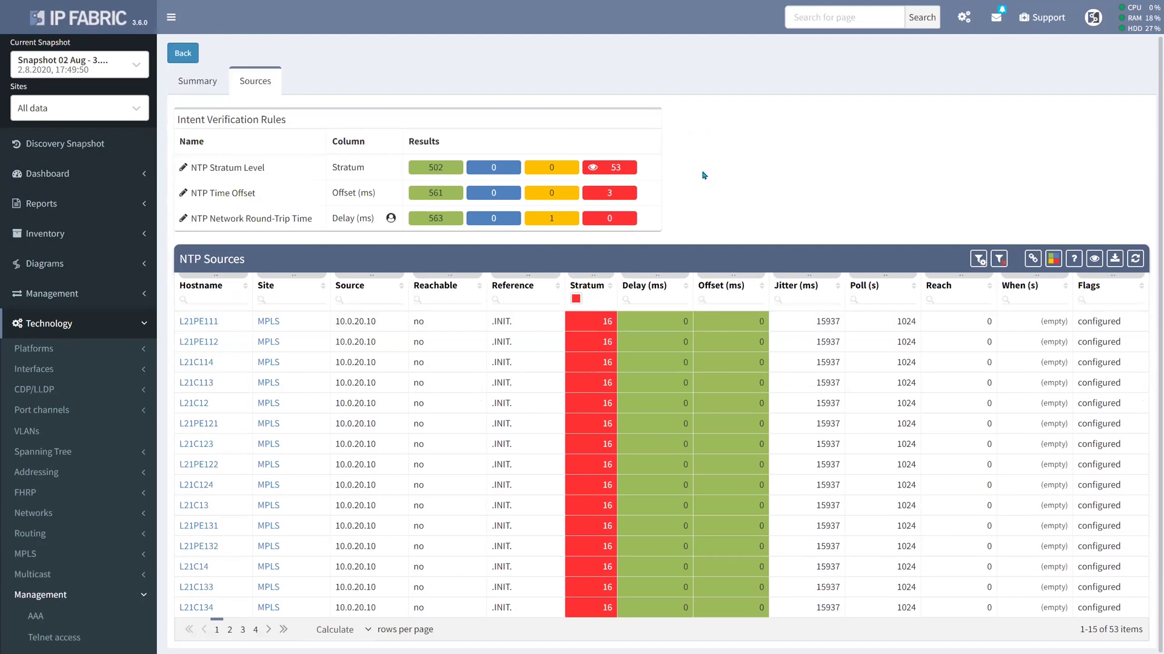
left_click(612, 174)
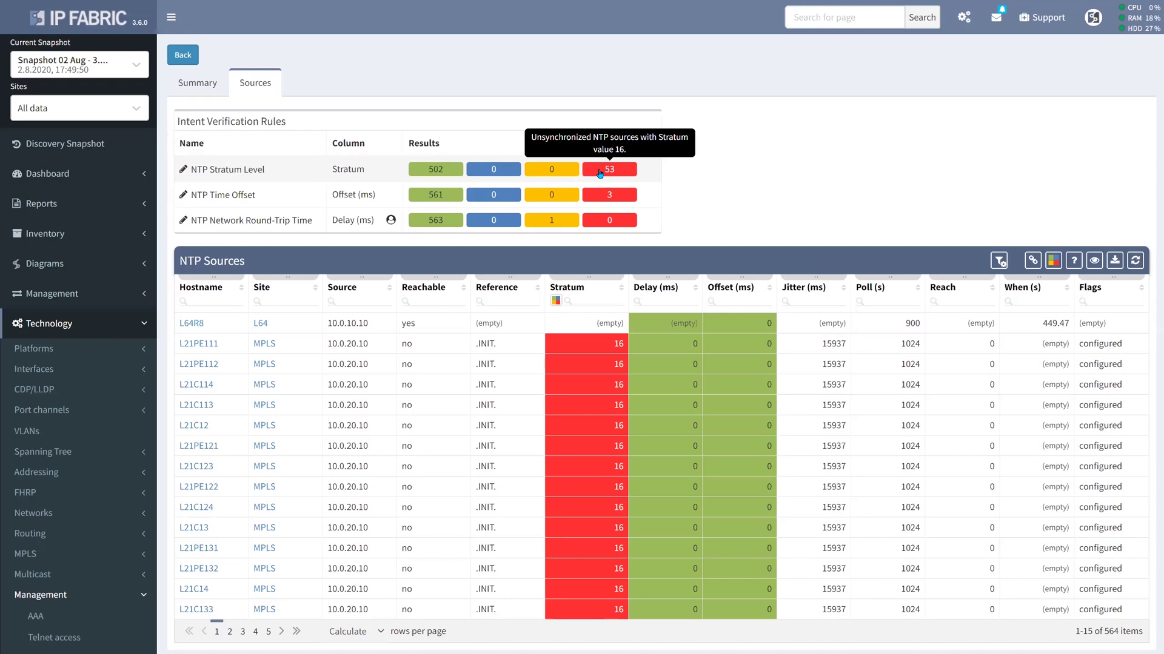
Refilter the NTP Sources table to the 53 Stratum 16 sources and view its API description.
left_click(599, 173)
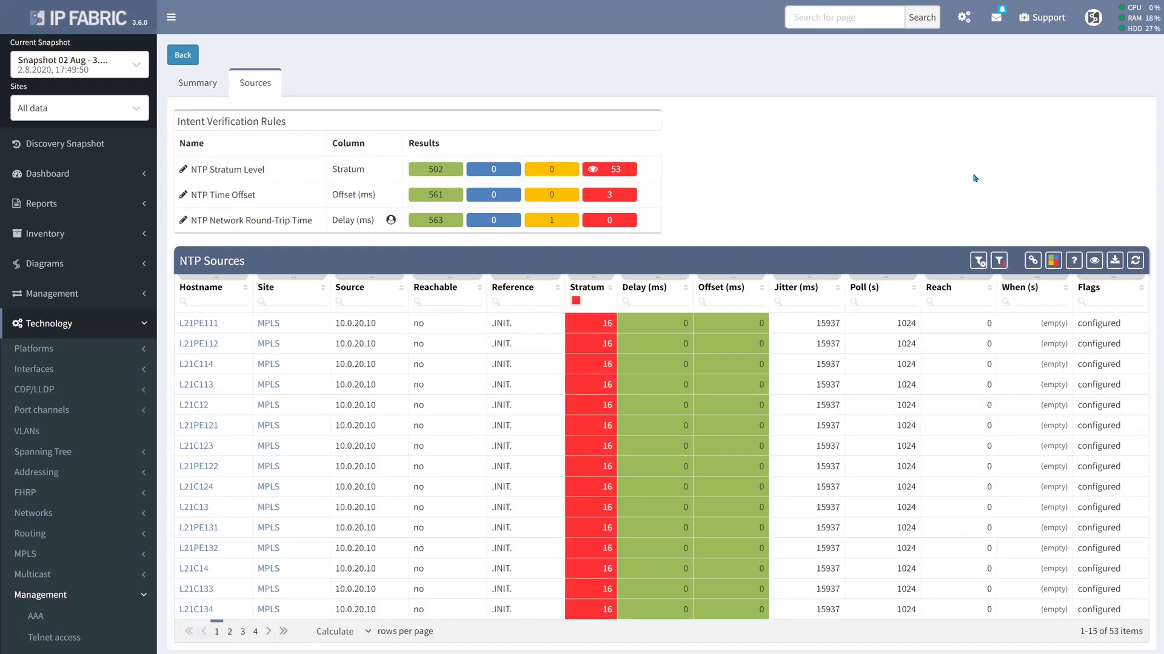
left_click(1074, 261)
scroll(762, 327, "down", 3)
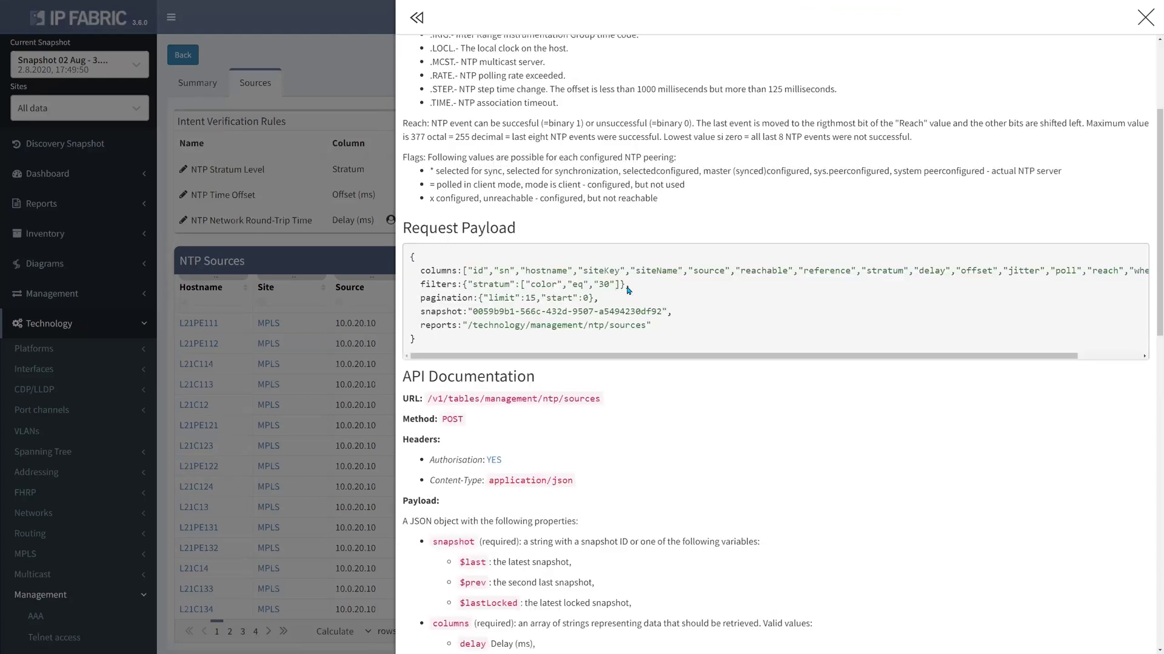
Highlight the payload's filters and snapshot lines, plus the /v1/tables/management/ntp/sources URL and POST method.
left_click_drag(628, 290, 424, 289)
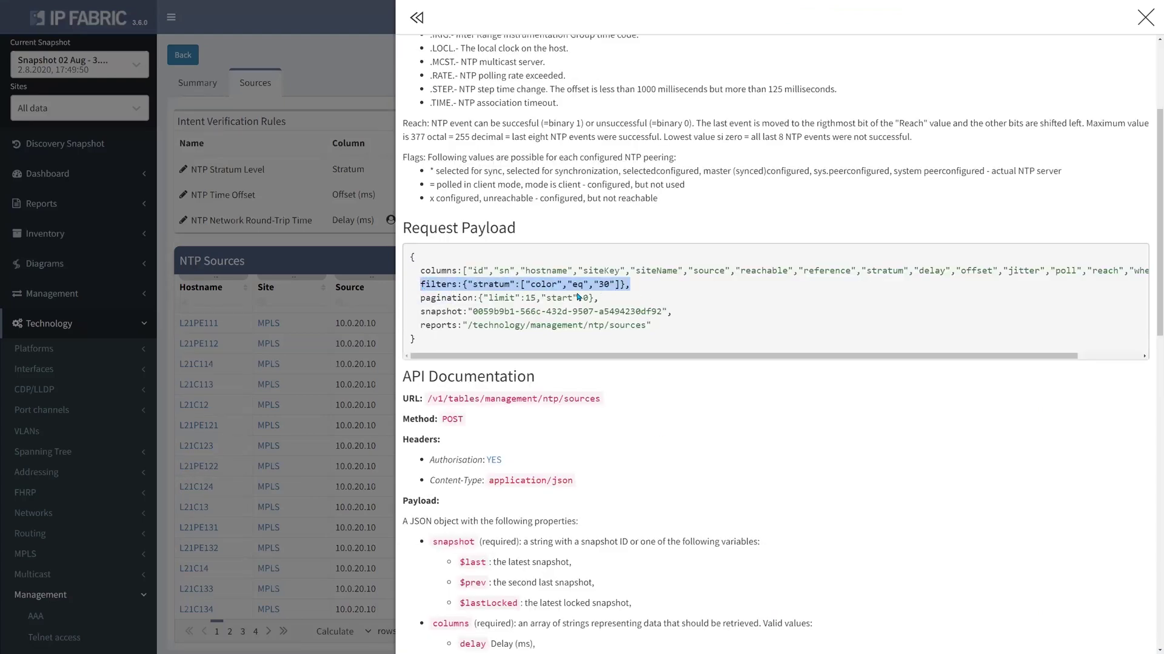
left_click(601, 287)
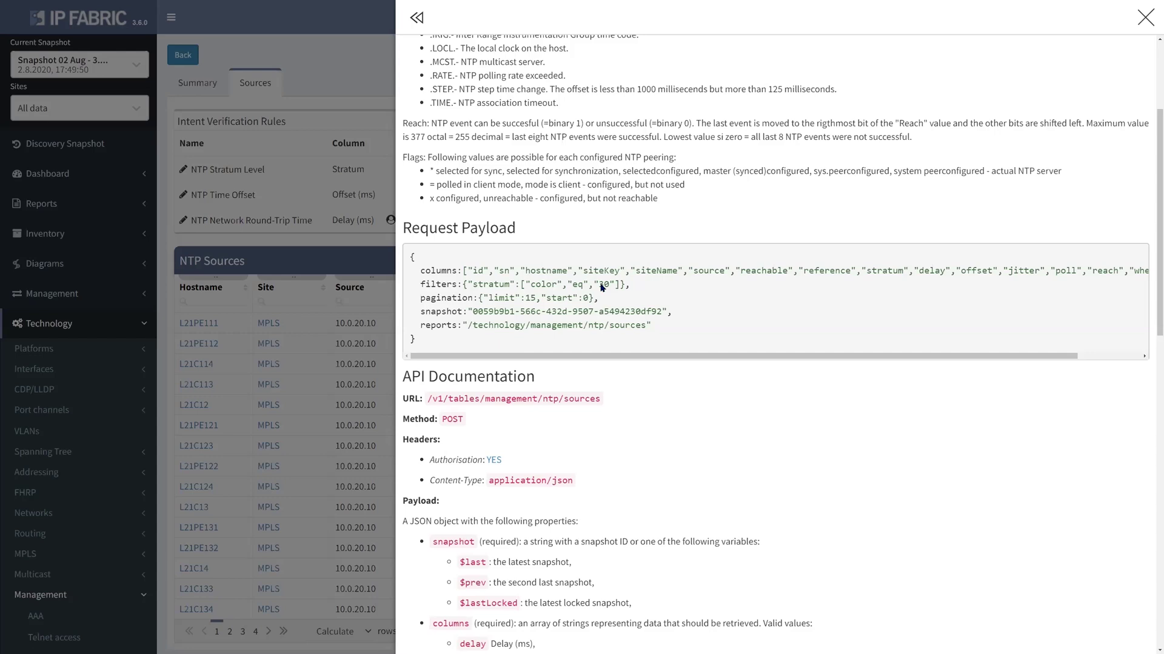
left_click_drag(475, 288, 620, 291)
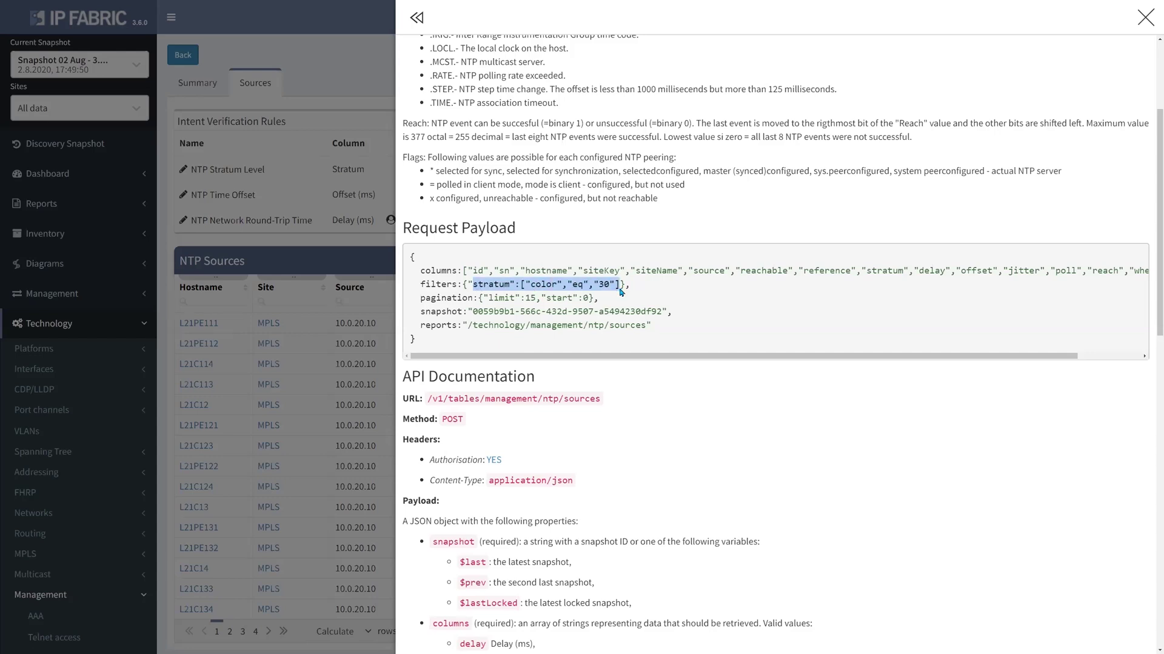
scroll(697, 466, "down", 3)
left_click(430, 265)
left_click_drag(430, 264, 609, 277)
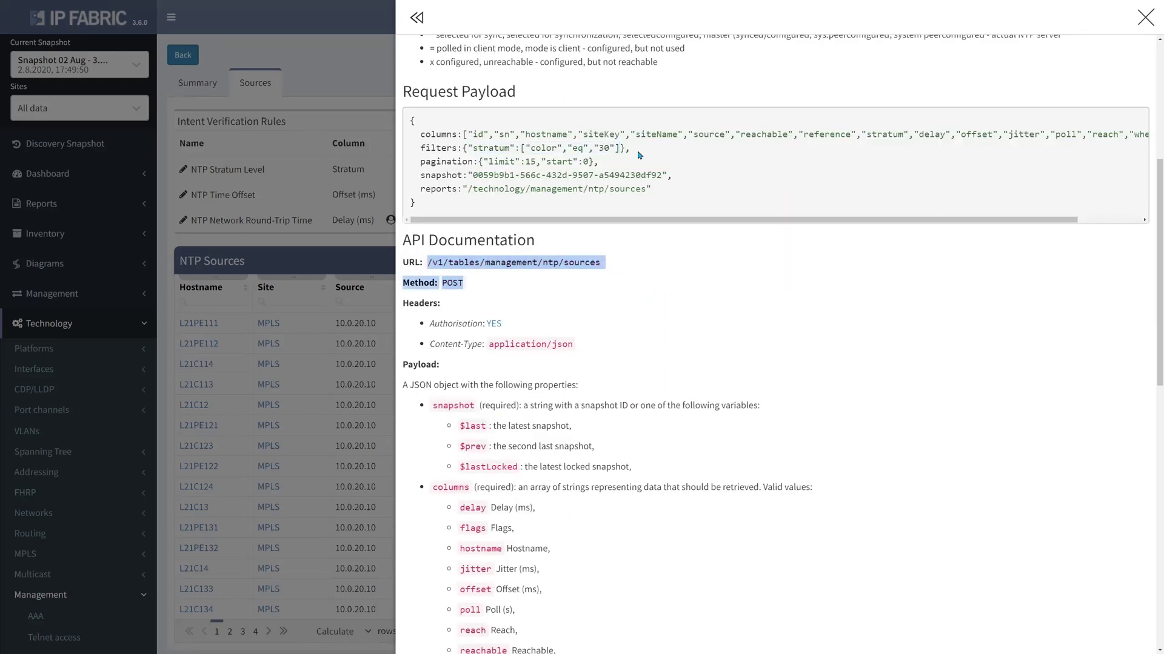
left_click_drag(631, 149, 423, 150)
left_click_drag(673, 176, 422, 177)
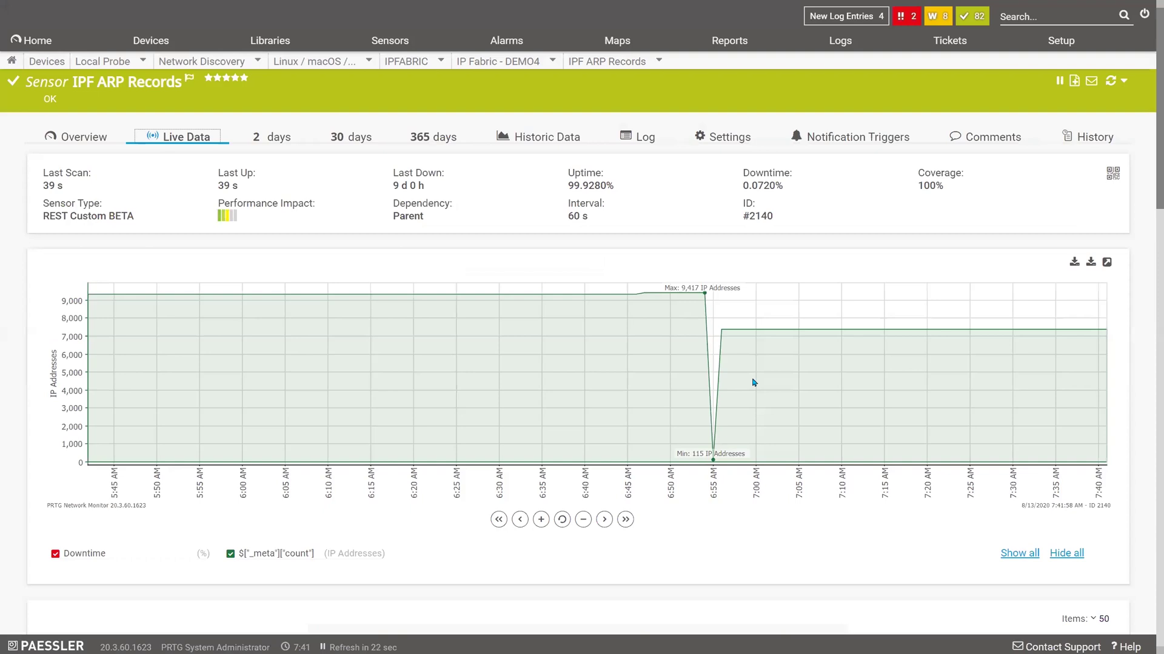
Switch to the IPF NTP Unreachable Sources sensor and show its settings.
left_click(657, 62)
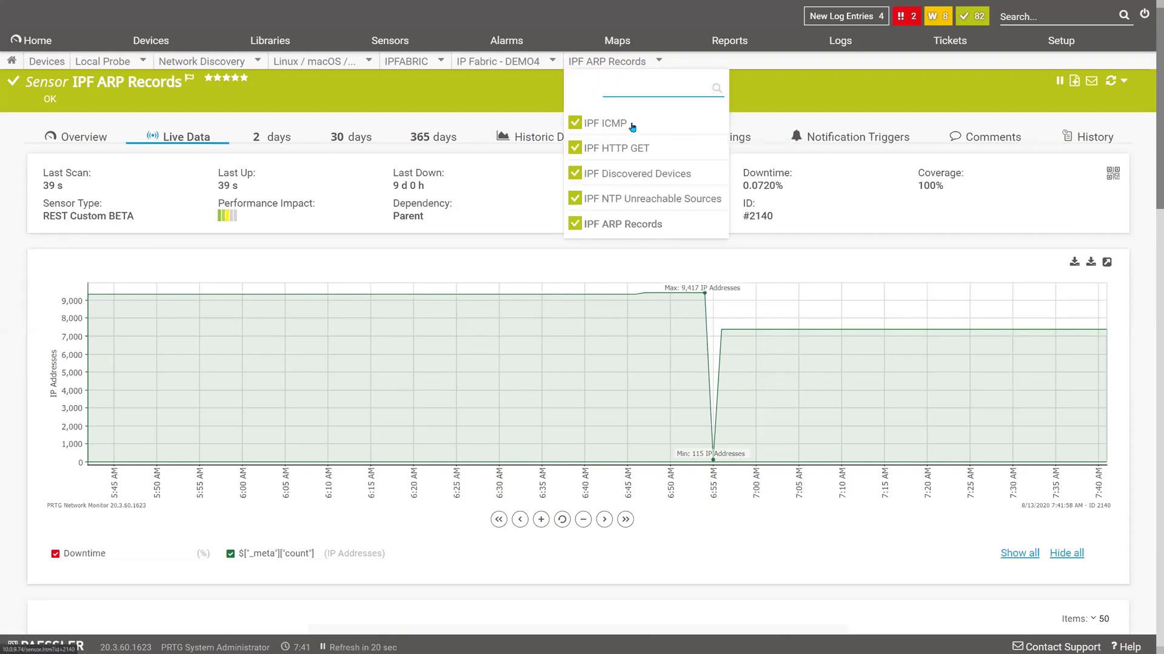
left_click(638, 202)
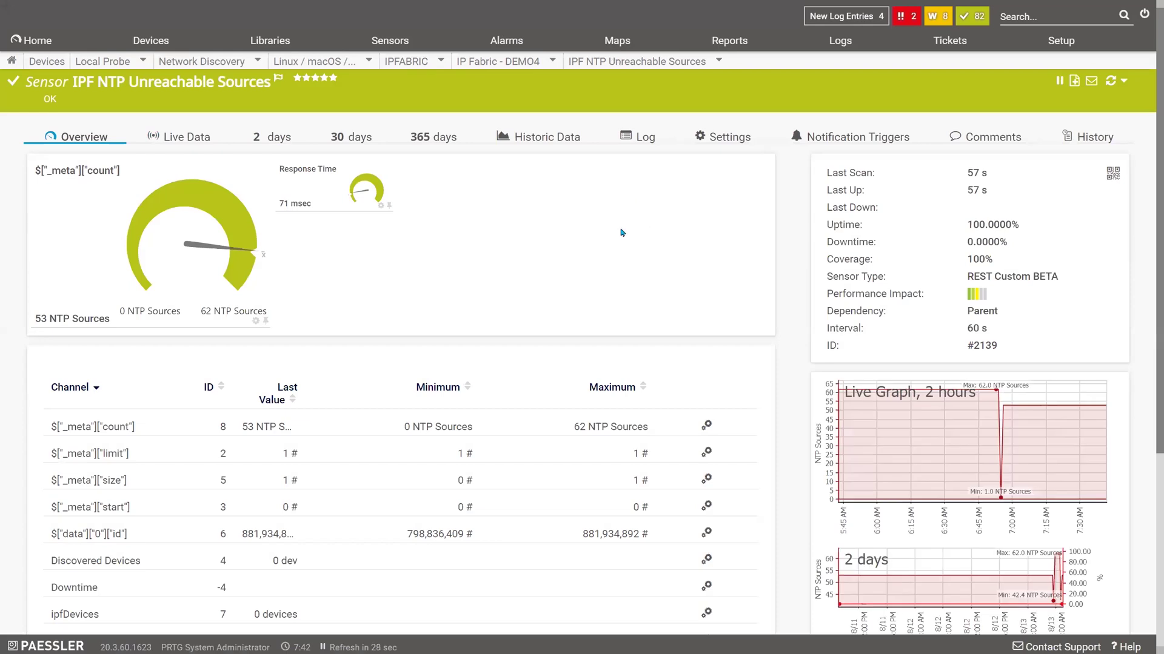
left_click(728, 138)
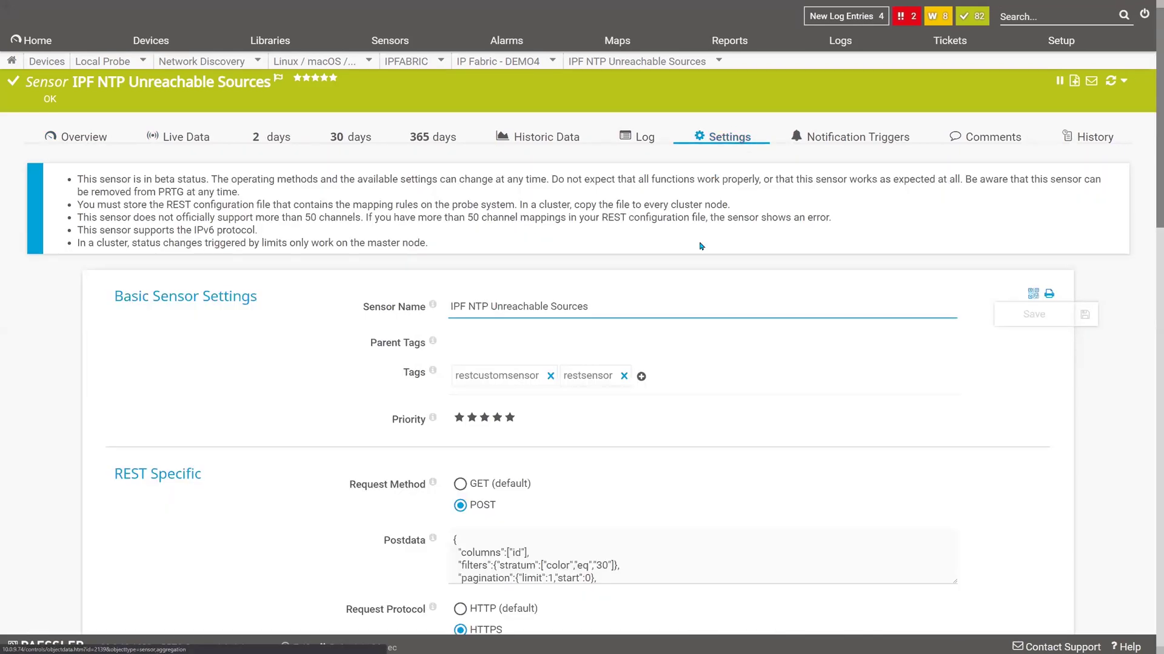
scroll(678, 413, "down", 5)
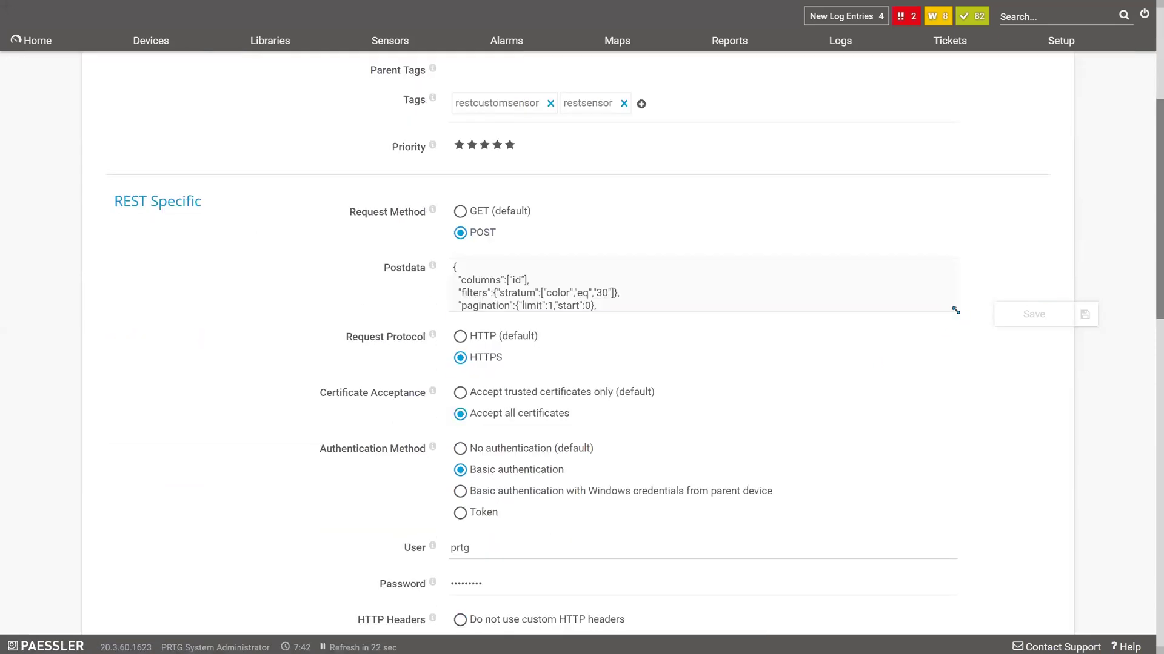
Enlarge the Postdata box and highlight its filters line with stratum color eq 30.
left_click_drag(955, 310, 959, 399)
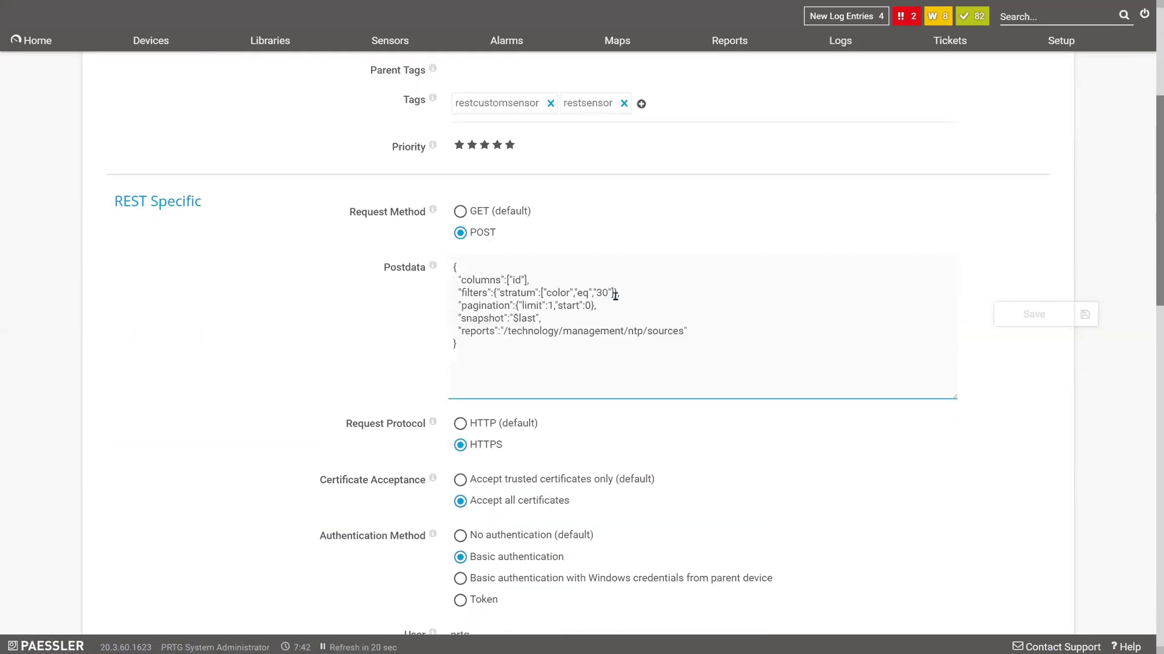
left_click_drag(618, 293, 458, 293)
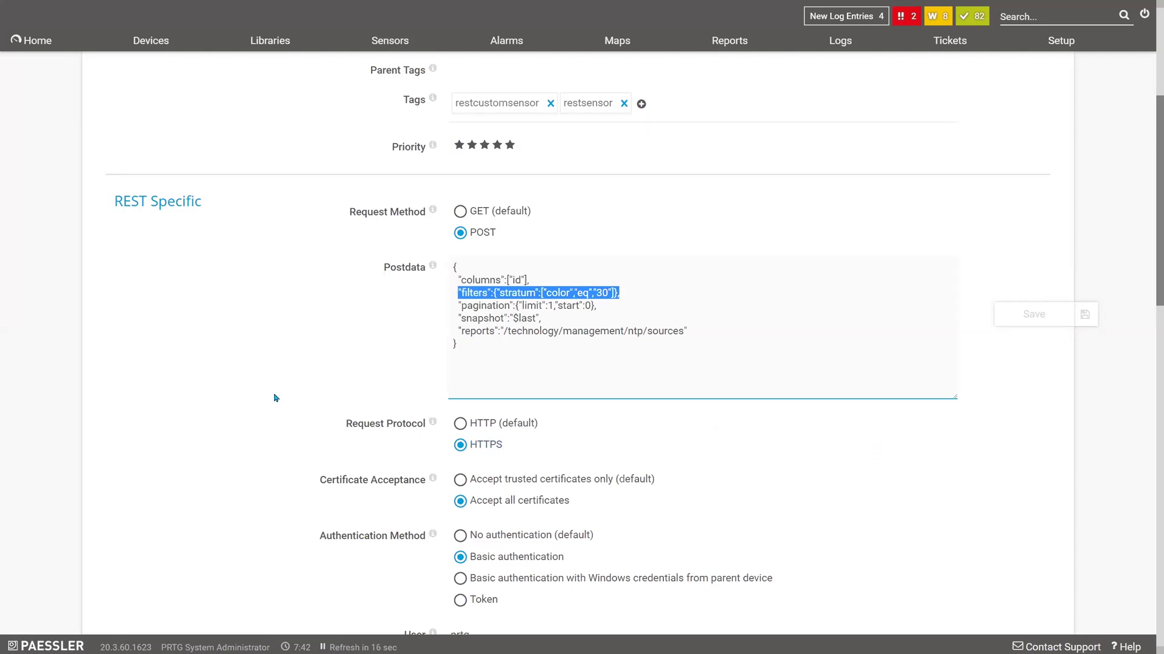
scroll(274, 398, "down", 2)
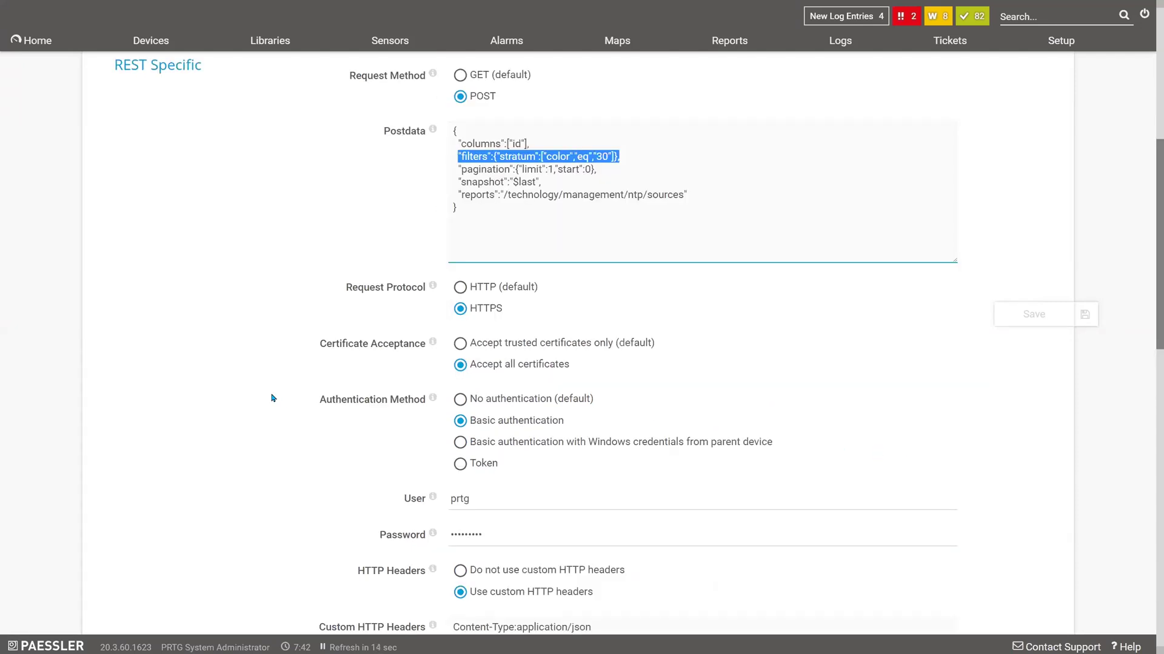
left_click(623, 155)
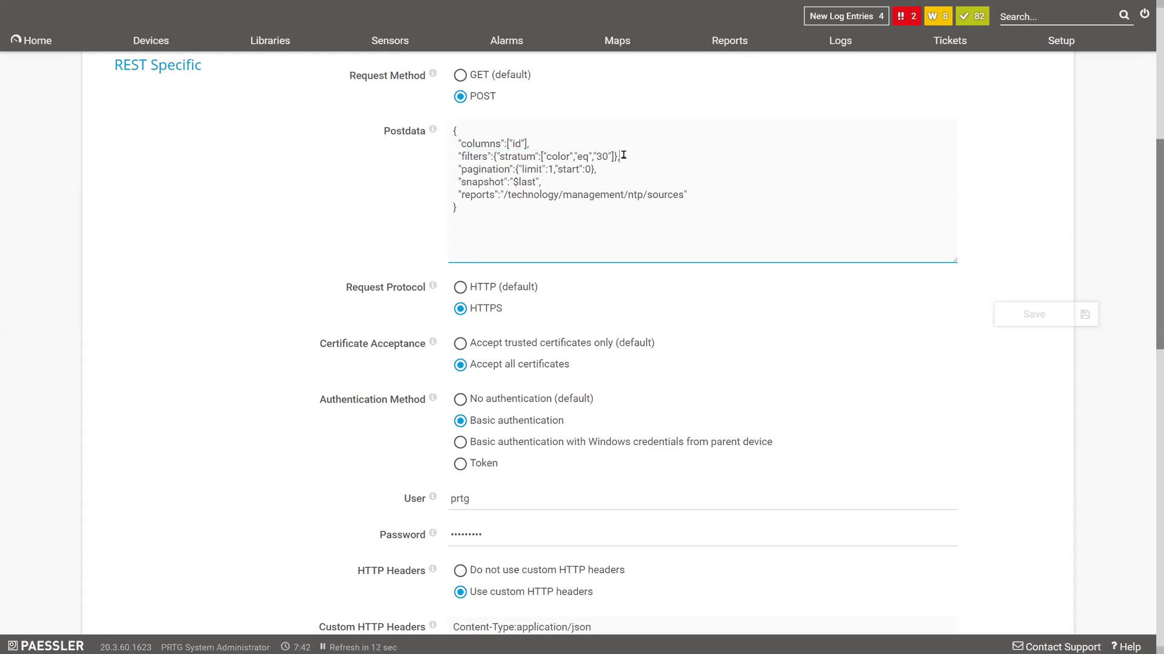
left_click_drag(623, 156, 456, 171)
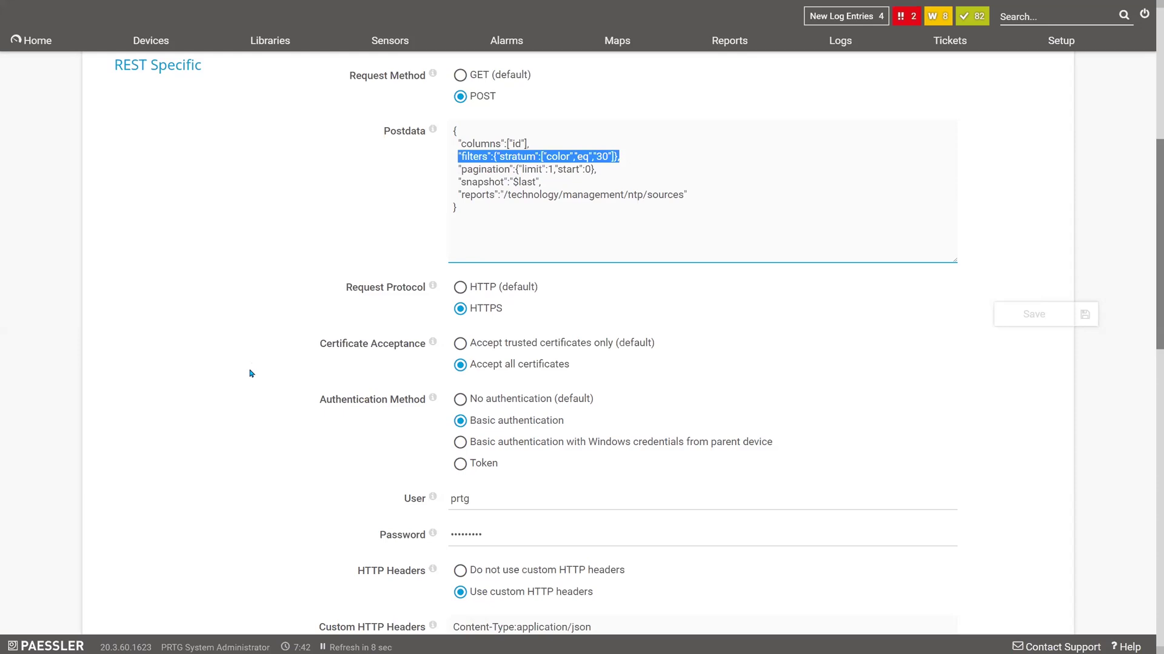
scroll(249, 382, "down", 7)
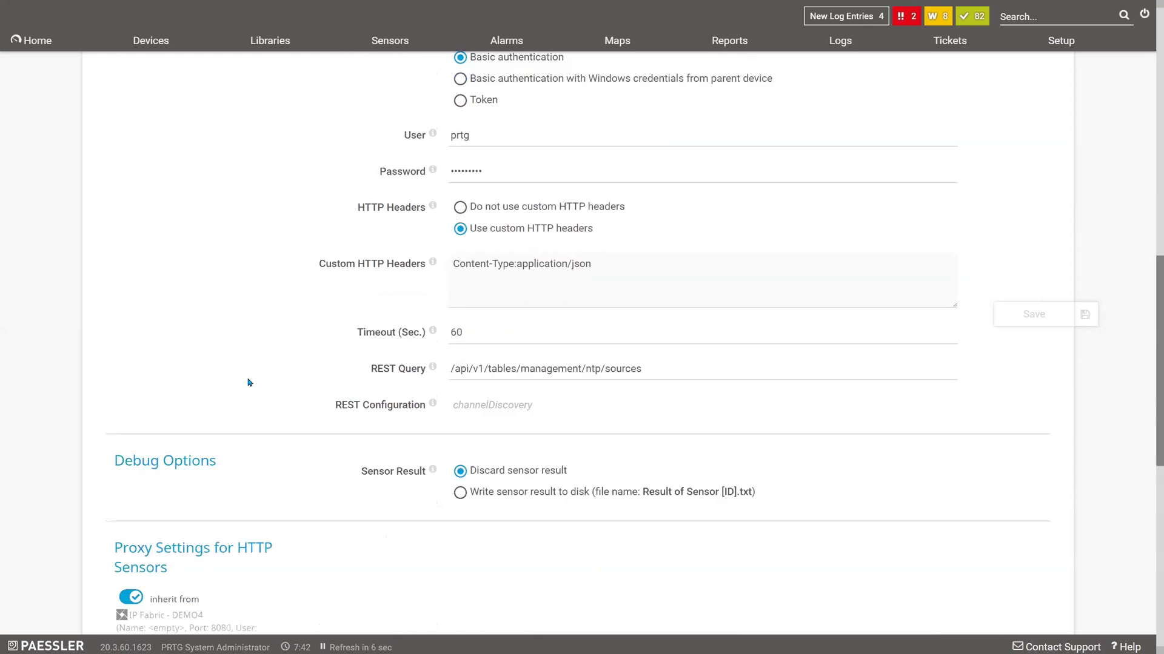
scroll(249, 383, "down", 9)
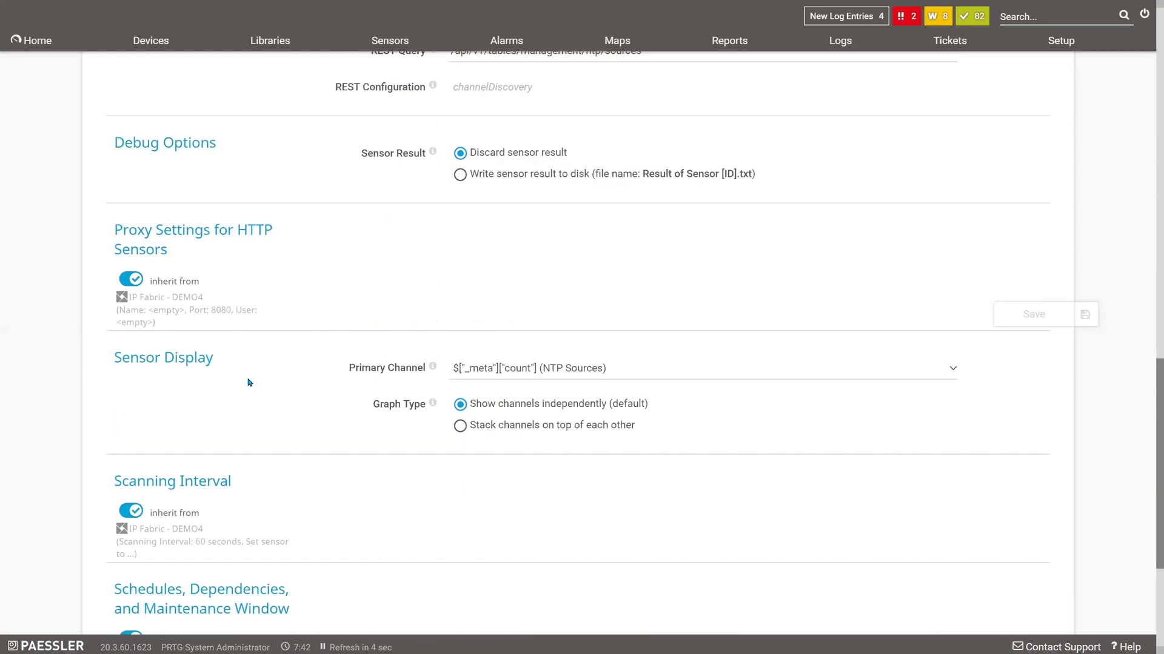
scroll(249, 382, "up", 20)
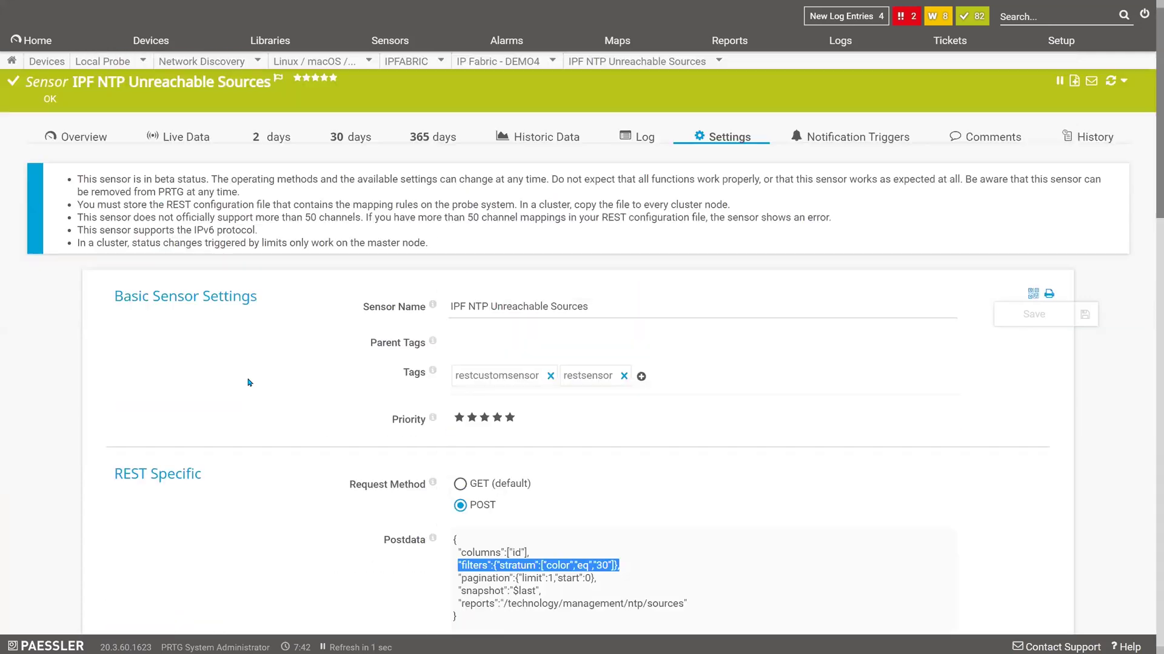
Show the IPF NTP Unreachable Sources live graph, near 53 sources after a 62 peak.
left_click(182, 138)
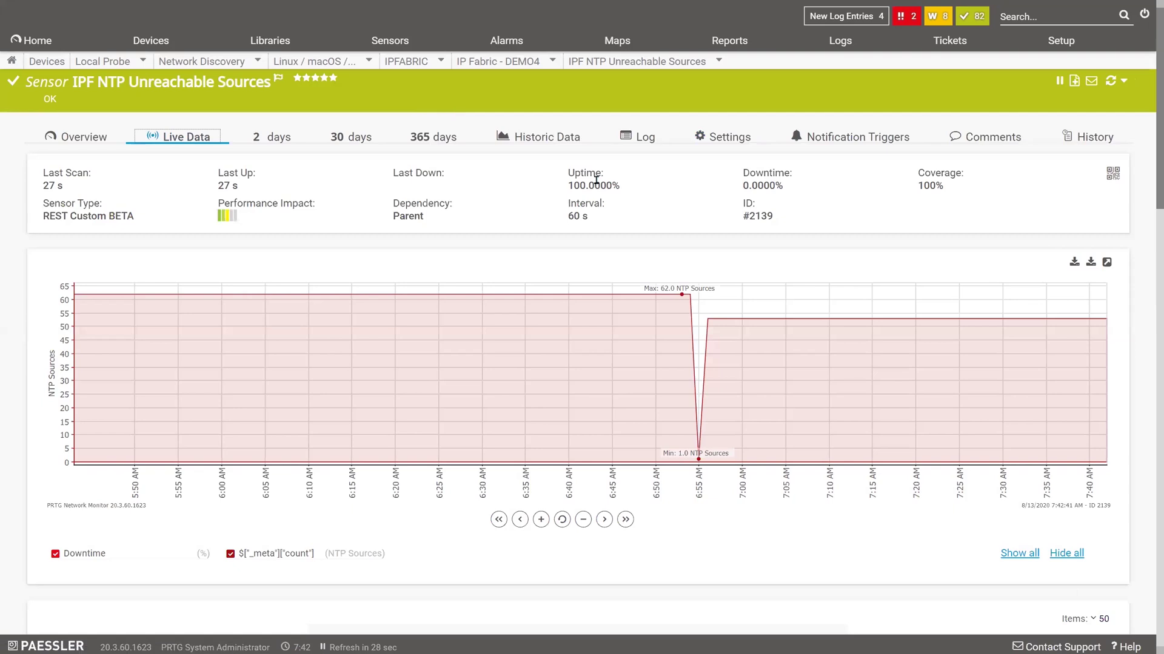